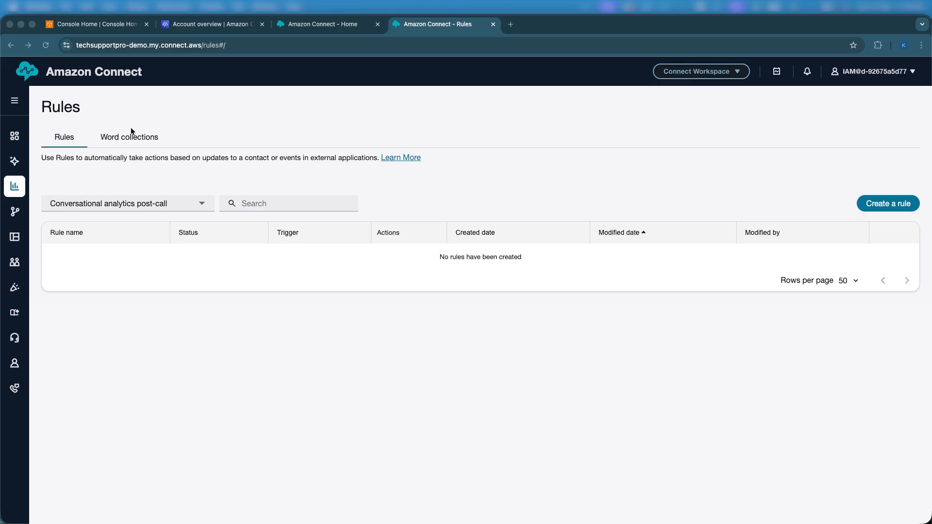
# - Locate the Rules entry under Analytics and optimization from the Amazon Connect home page, and return to the open Rules page
pyautogui.click(280, 24)
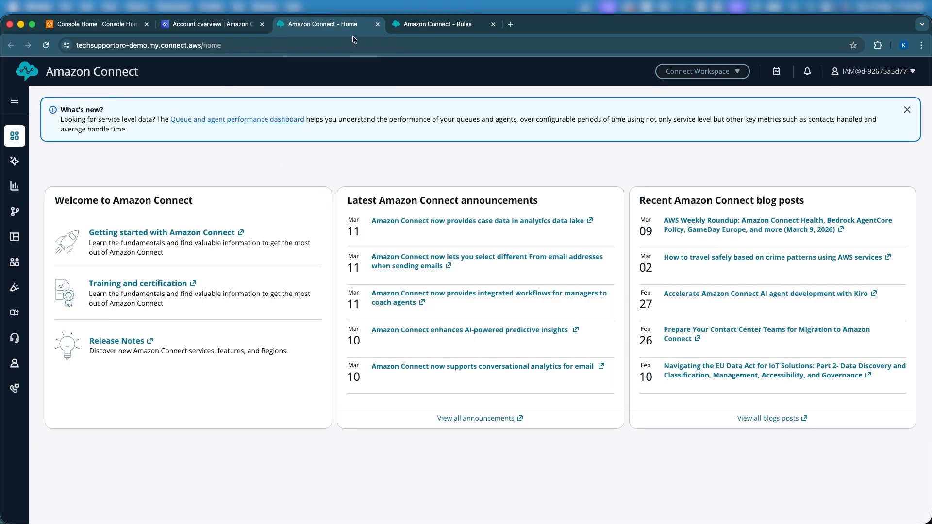
pyautogui.moveTo(16, 194)
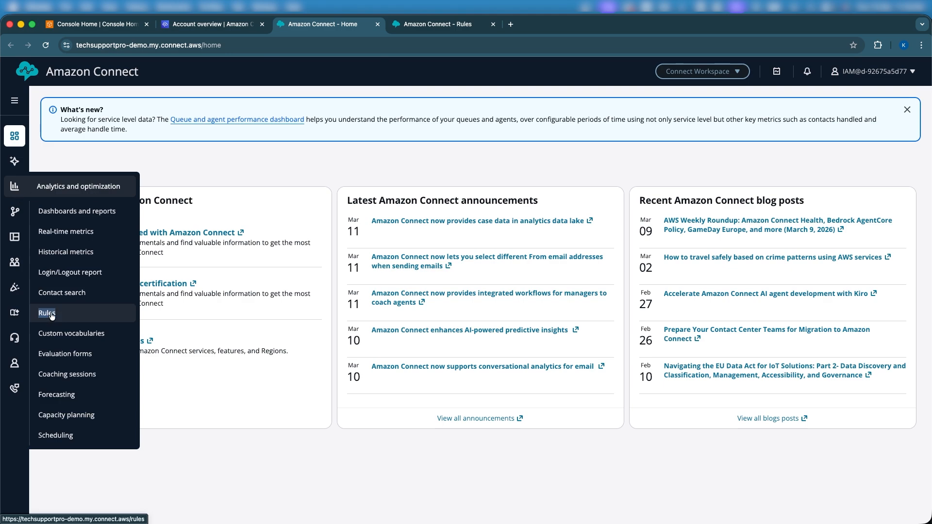
pyautogui.click(419, 27)
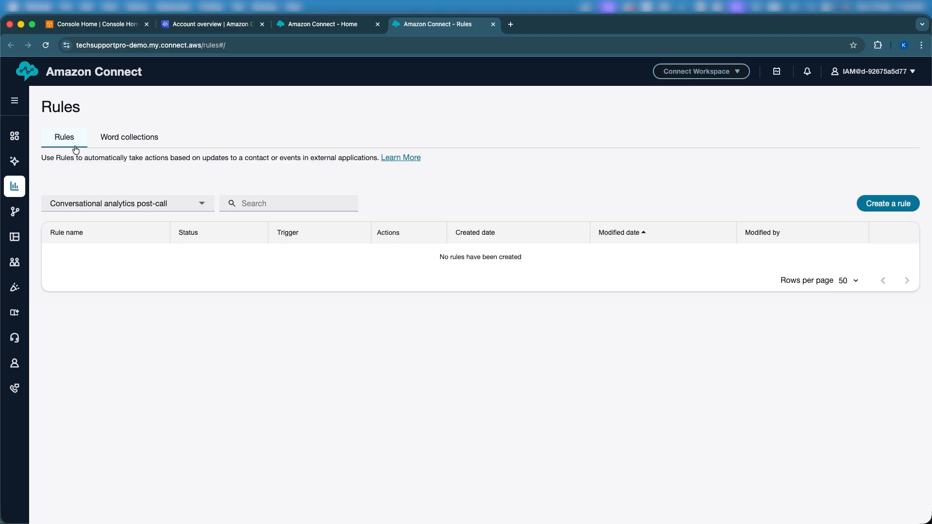
# - Examine the keywords and phrases in the Emotion Detected word collection, and return to the collections list
pyautogui.click(118, 142)
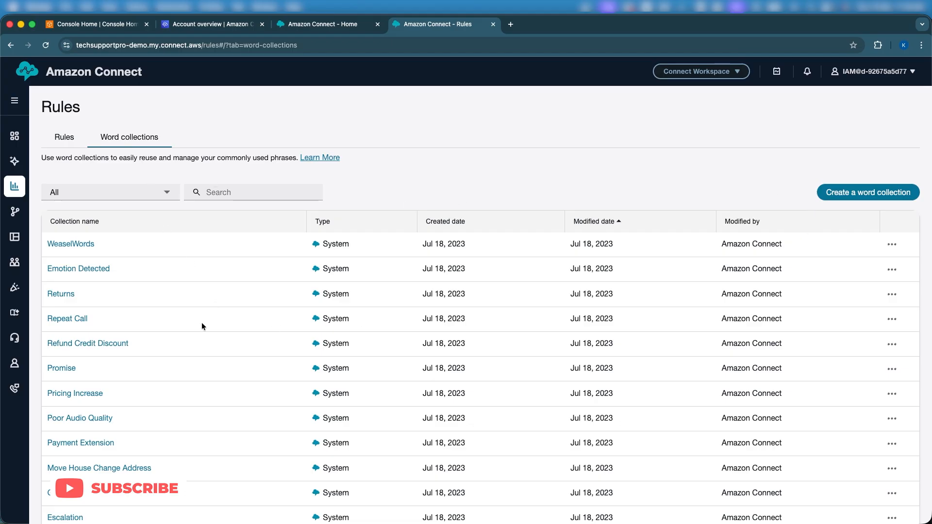
pyautogui.scroll(-1, 76, 398)
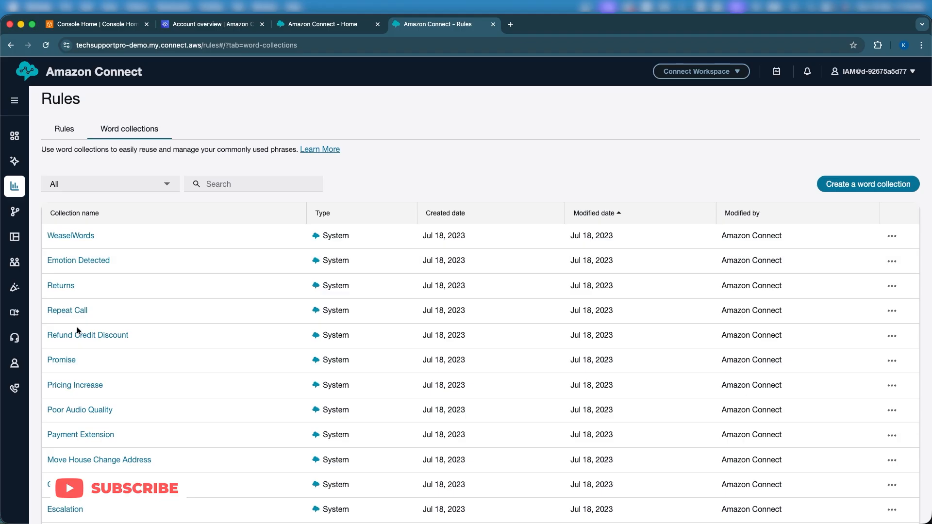
pyautogui.click(71, 263)
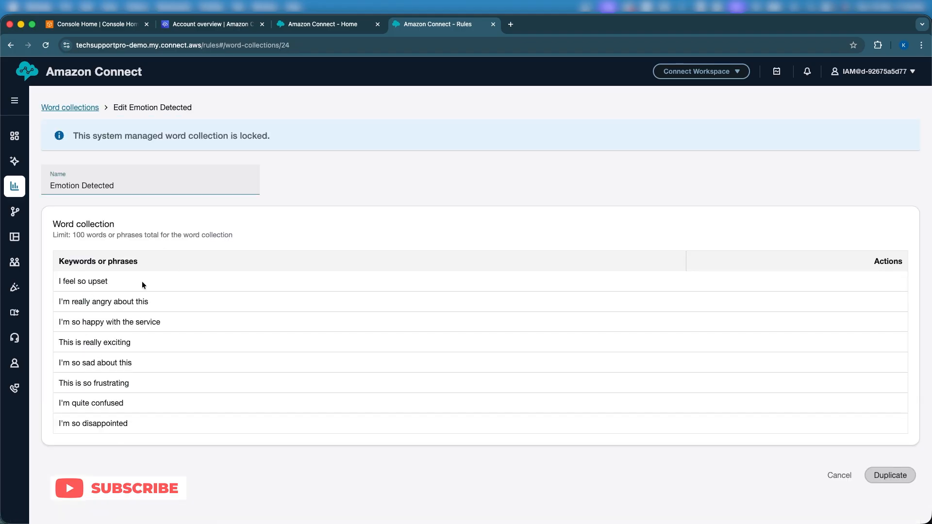
pyautogui.click(83, 106)
# - Filter the rules list to show Conversational analytics real-time call rules
pyautogui.click(68, 143)
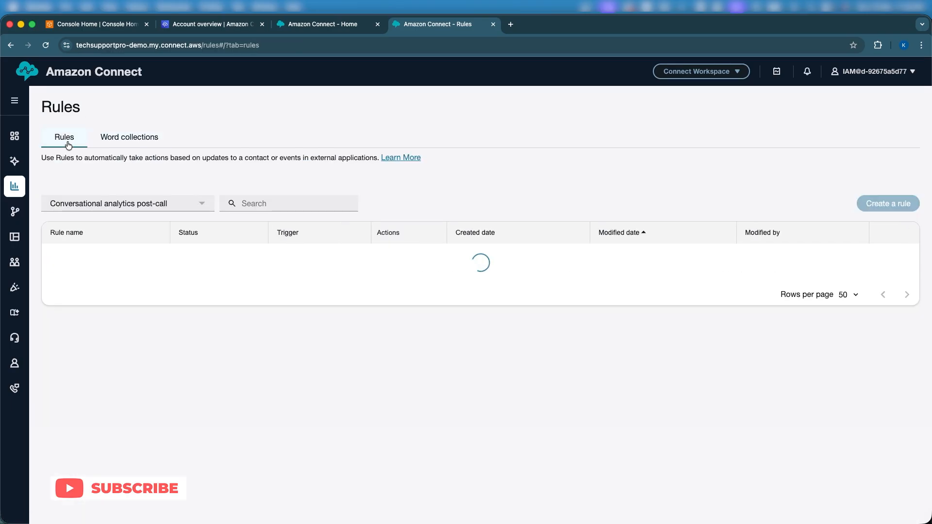
pyautogui.click(158, 203)
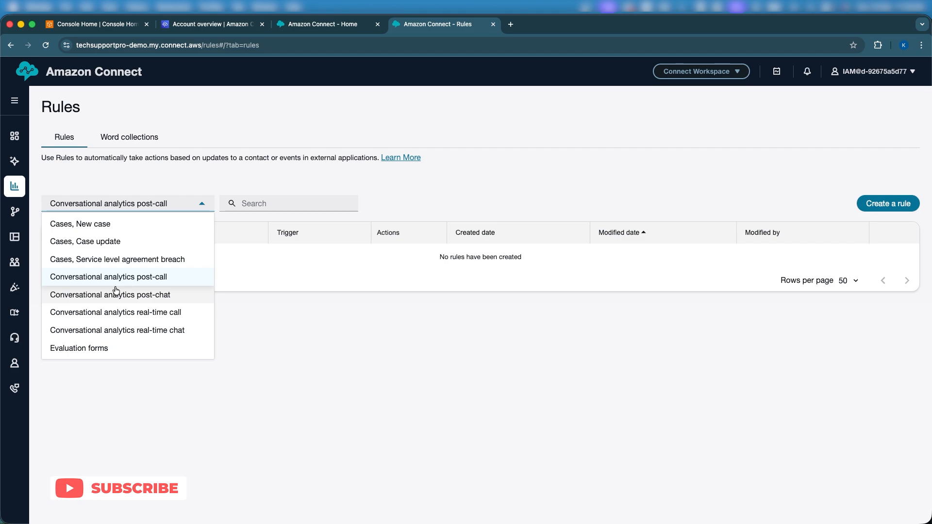
pyautogui.click(130, 322)
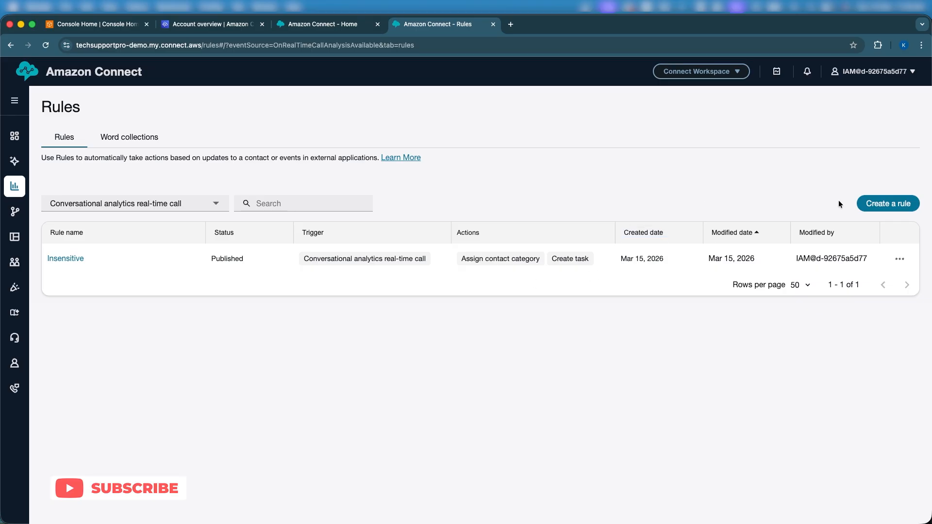
# - Start a new Conversational analytics rule that runs when real-time call analysis is available and any of its conditions are met
pyautogui.click(866, 203)
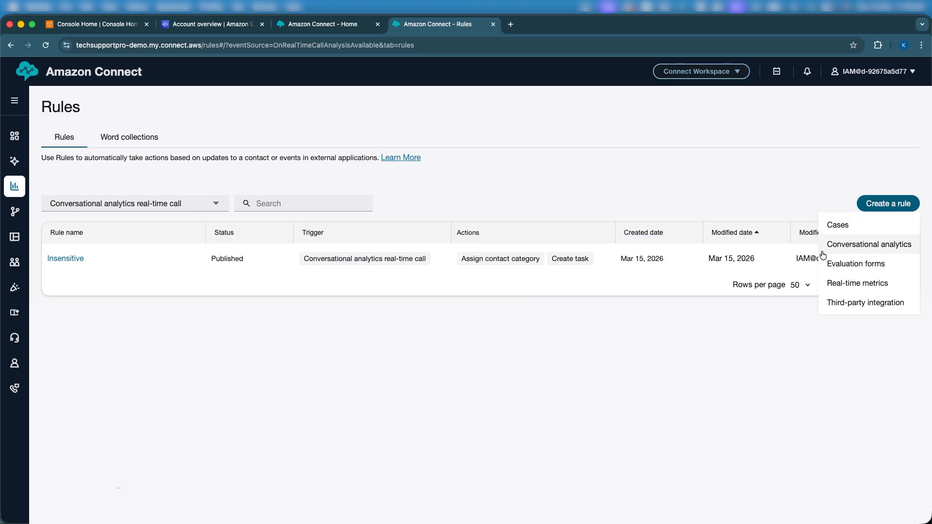
pyautogui.click(849, 246)
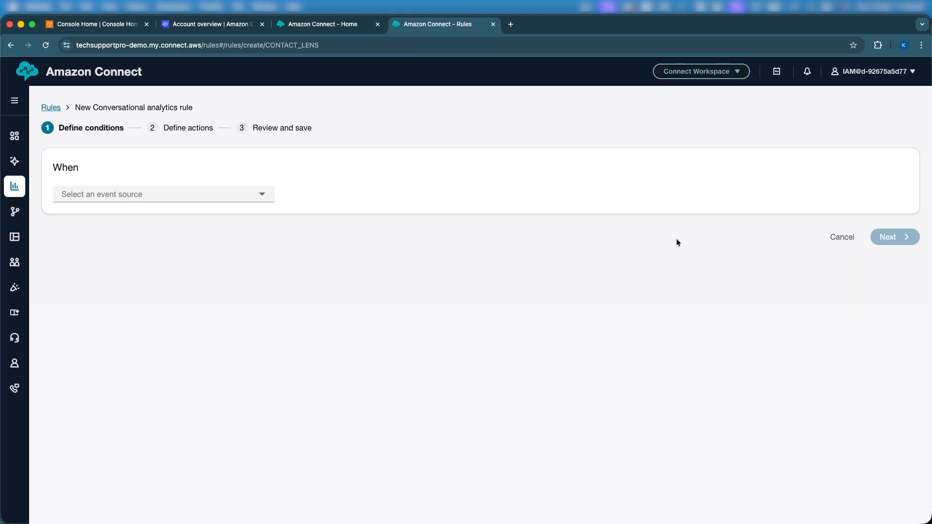
pyautogui.click(217, 193)
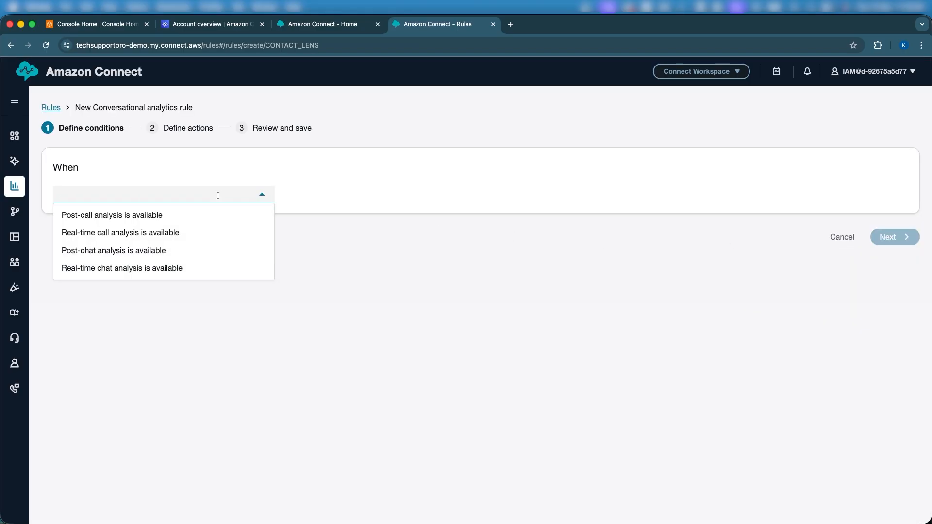
pyautogui.click(164, 238)
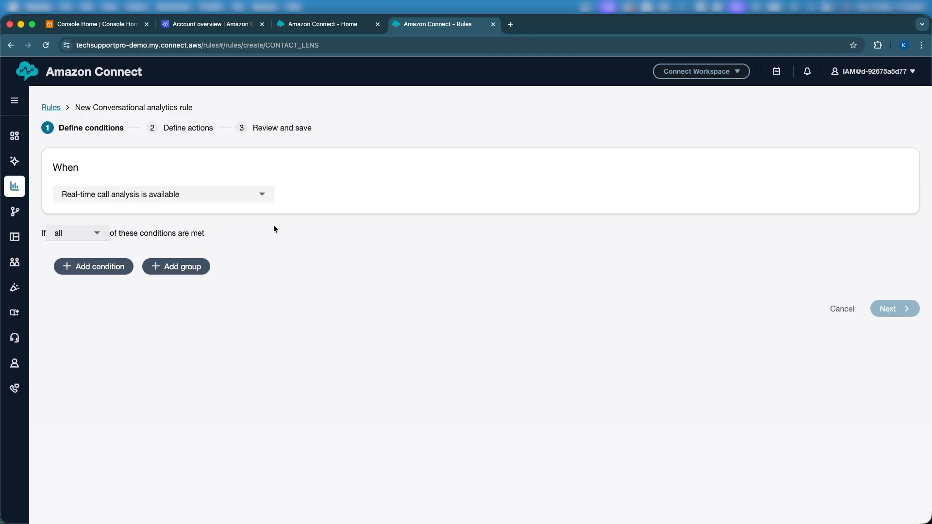
pyautogui.click(95, 238)
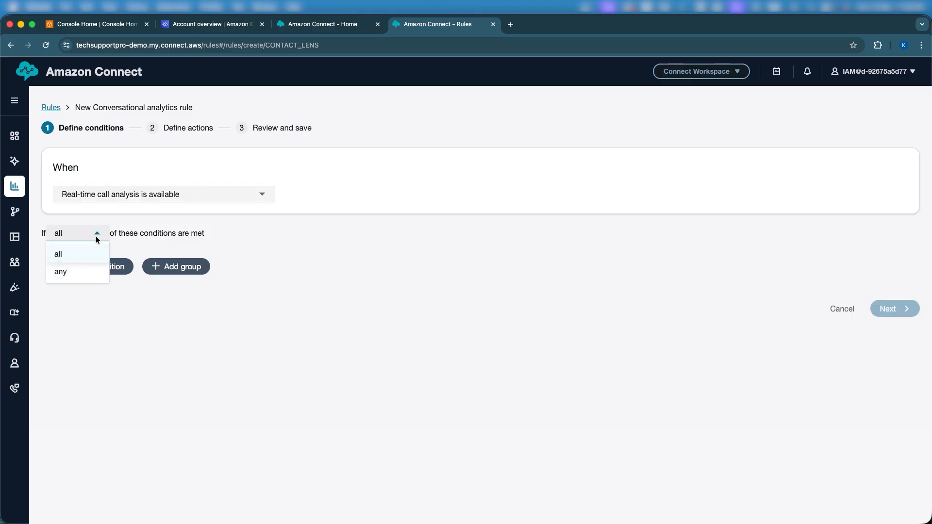
pyautogui.click(72, 272)
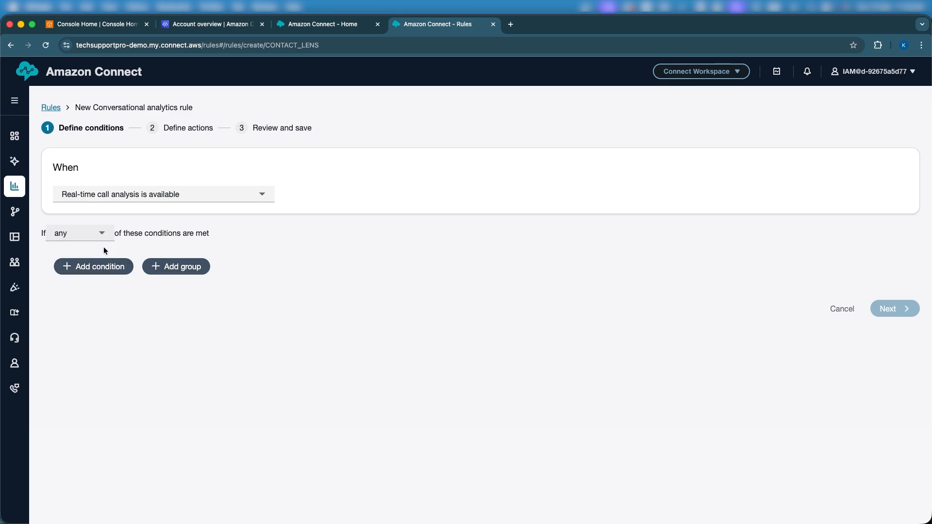
# - Add a Words or phrases - Exact match condition containing the keywords "abusive" and "absent"
pyautogui.click(82, 267)
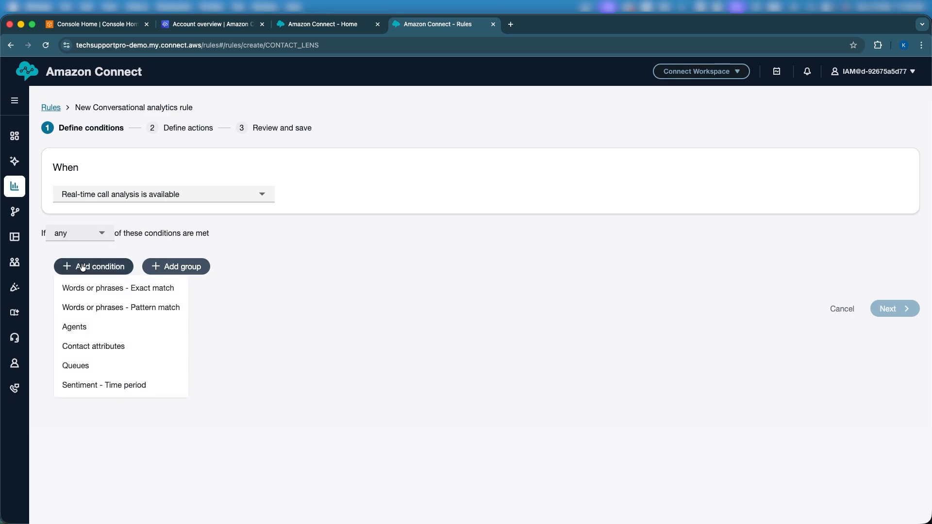
pyautogui.click(131, 292)
pyautogui.click(134, 405)
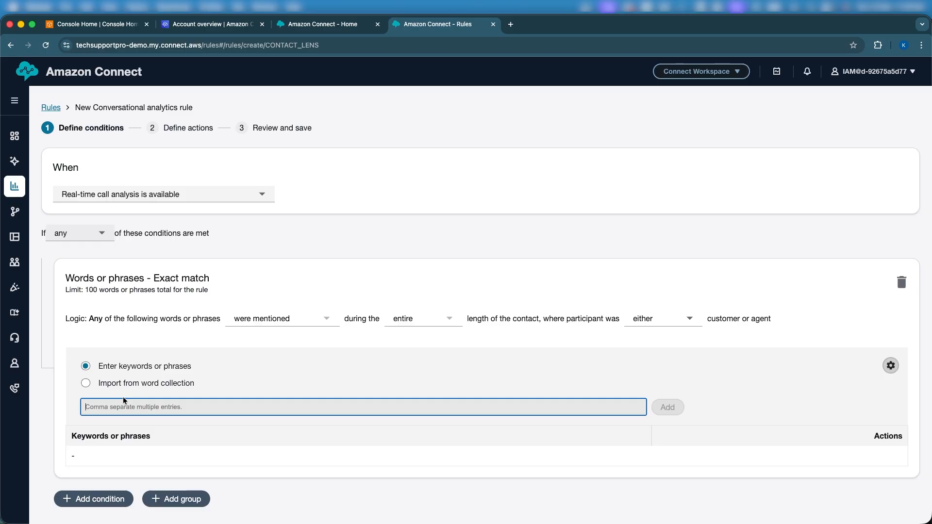
pyautogui.write('ab')
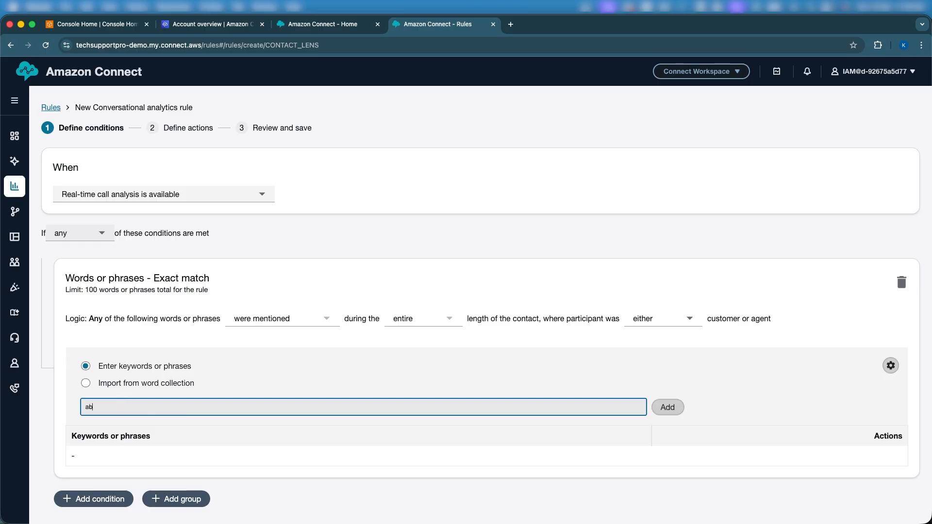
pyautogui.write('usive')
pyautogui.click(662, 410)
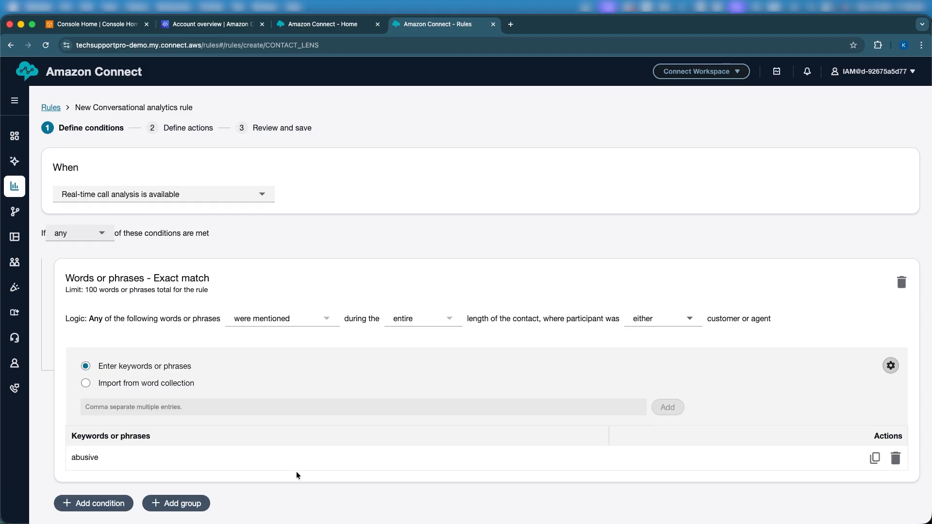
pyautogui.click(227, 402)
pyautogui.write('absent')
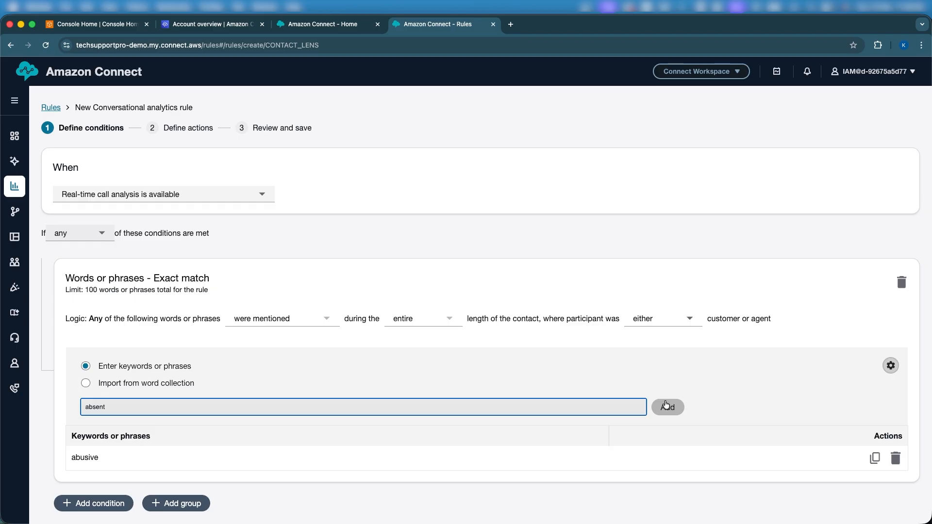
pyautogui.click(667, 407)
# - Add a Words or phrases - Pattern match condition with the phrase "very abusive", and enter "absent" in its phrase field
pyautogui.scroll(-2, 568, 407)
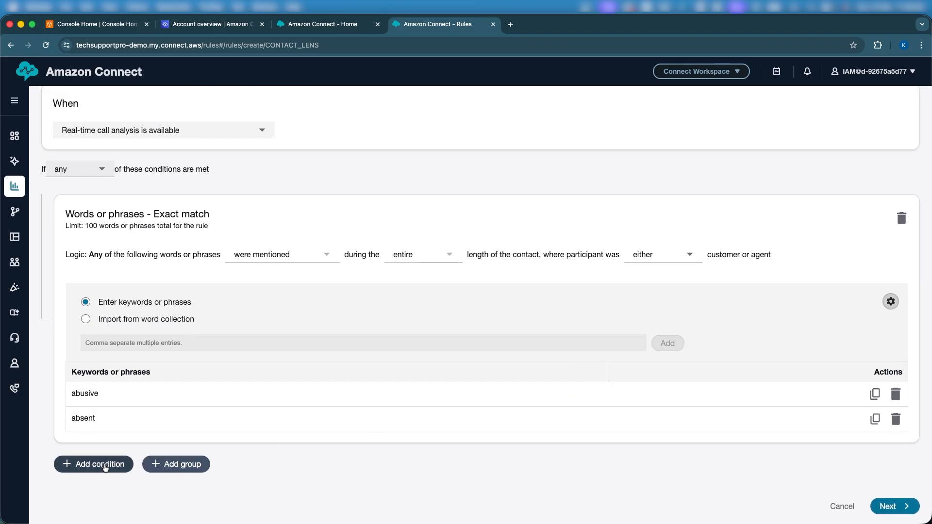
pyautogui.click(99, 464)
pyautogui.click(131, 371)
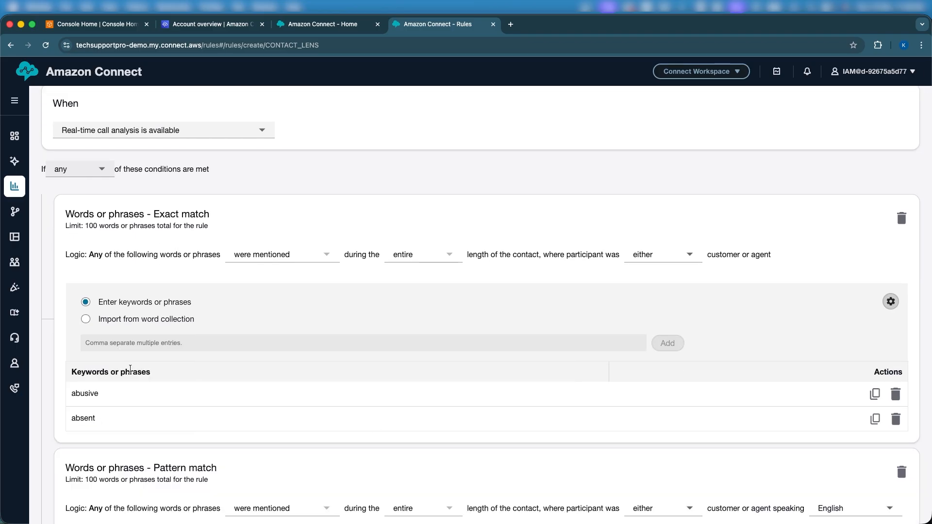
pyautogui.scroll(-5, 122, 397)
pyautogui.click(120, 365)
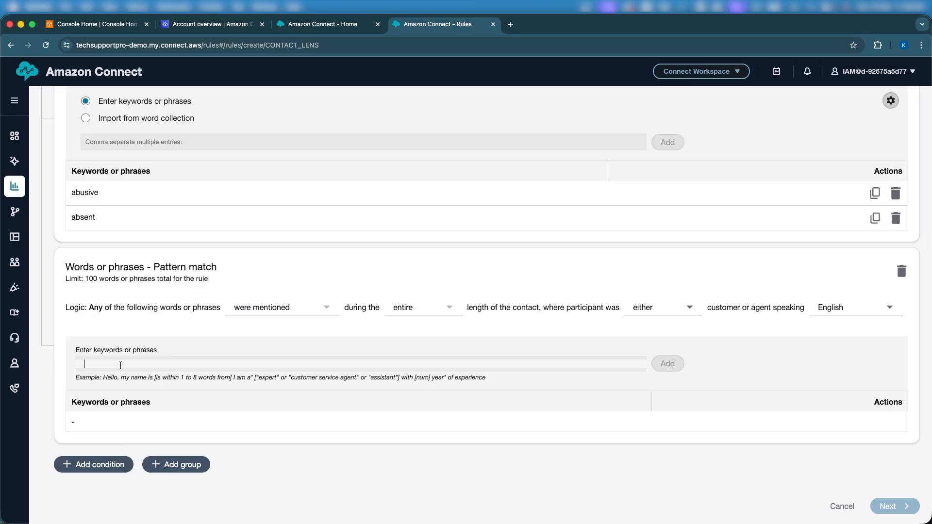
pyautogui.write('very abusice')
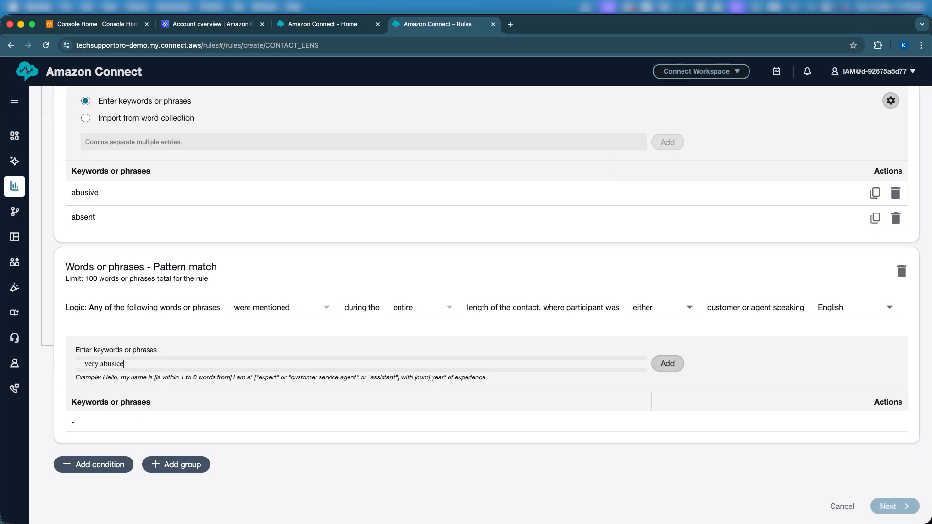
pyautogui.write('ve')
pyautogui.click(654, 360)
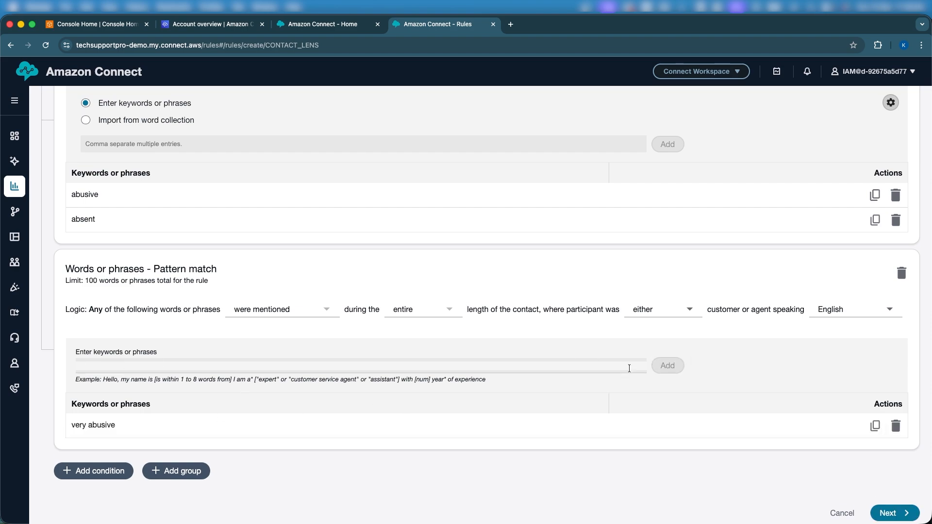
pyautogui.write('absent')
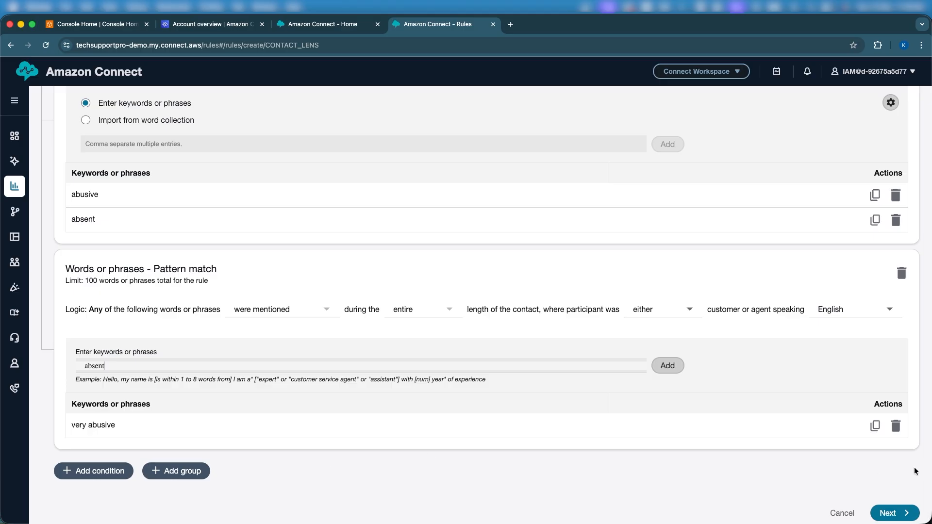
# - Proceed to the rule's actions and set the contact category name to Insensitive
pyautogui.click(895, 512)
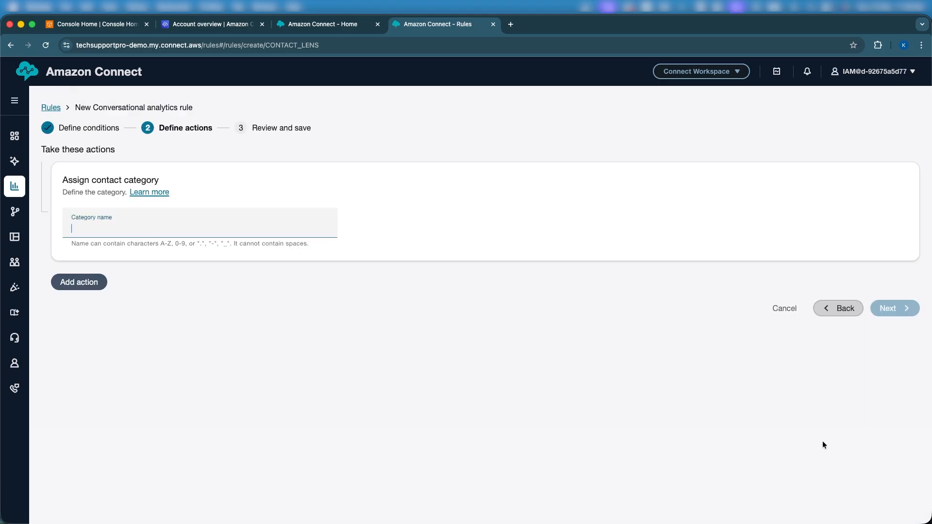
pyautogui.click(264, 236)
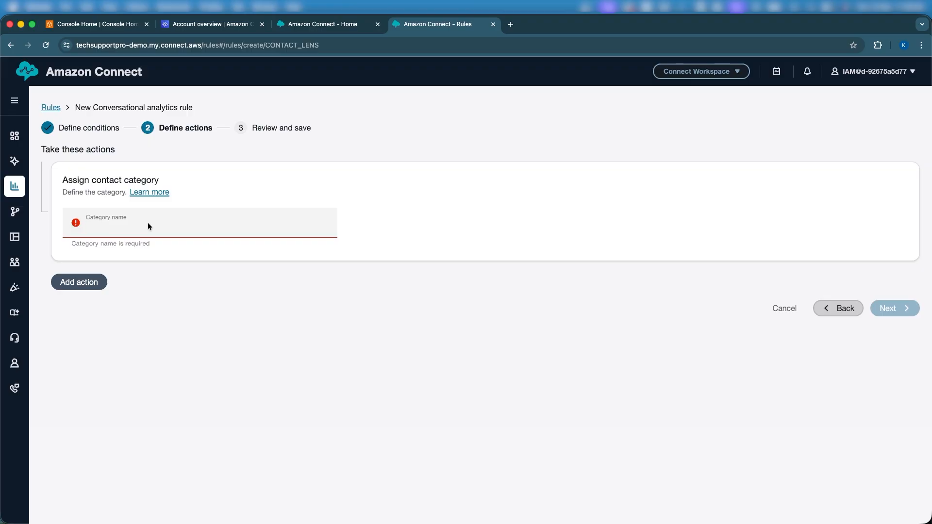
pyautogui.write('Inse')
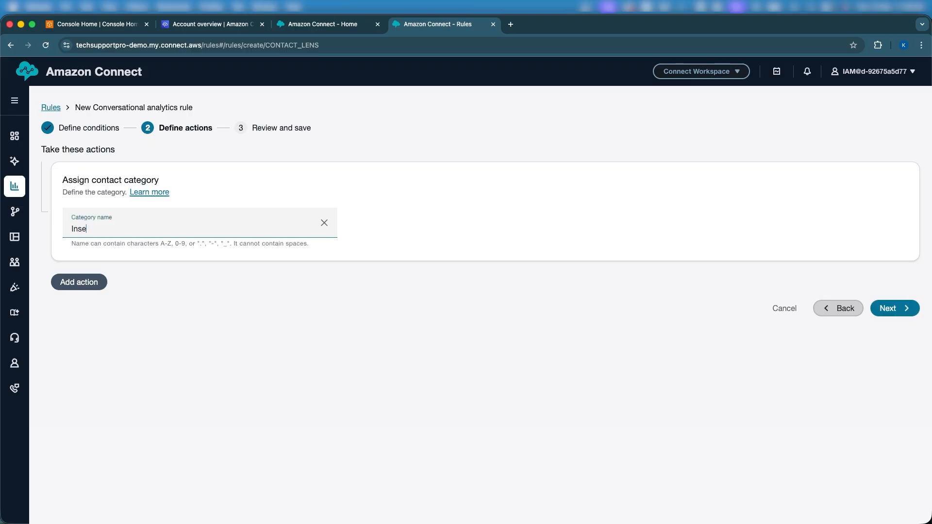
pyautogui.write('nsitive')
pyautogui.doubleClick(94, 228)
pyautogui.click(167, 324)
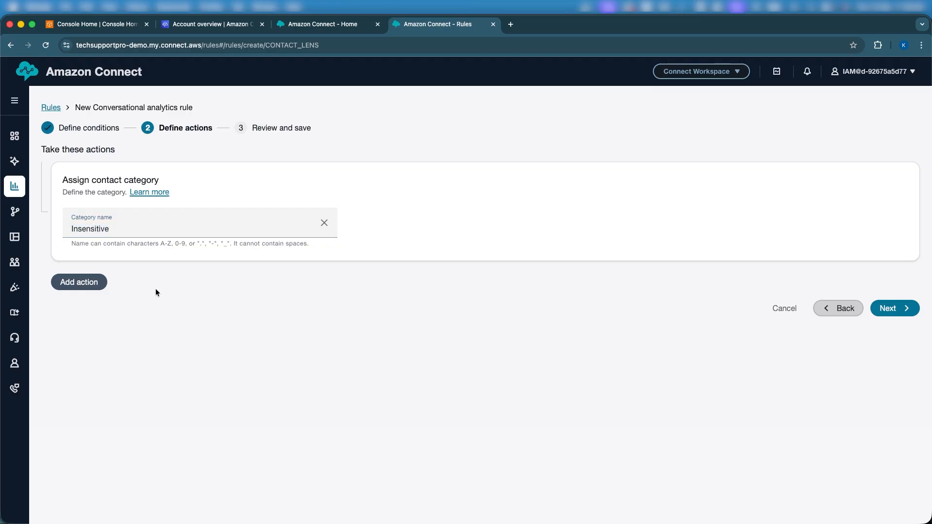
# - Add a Create task action with the description "This is my test" and review its fields
pyautogui.click(76, 282)
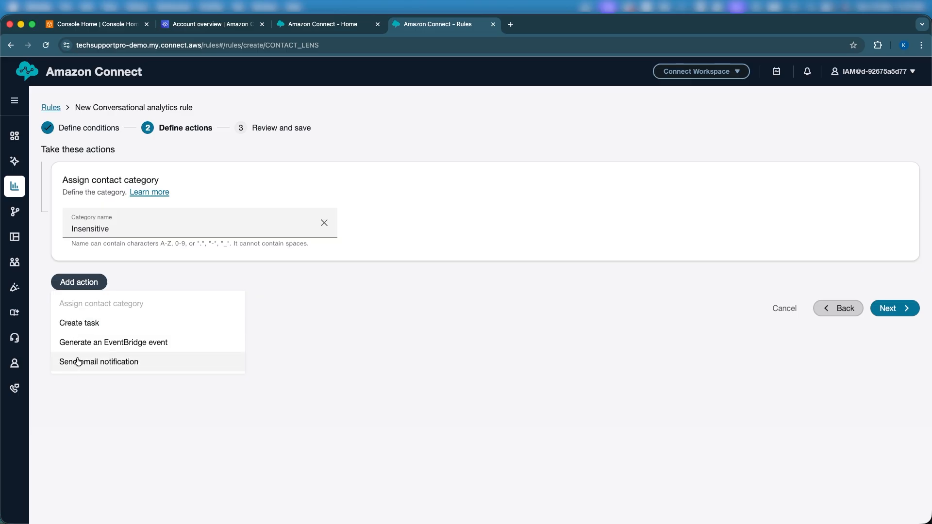
pyautogui.click(84, 321)
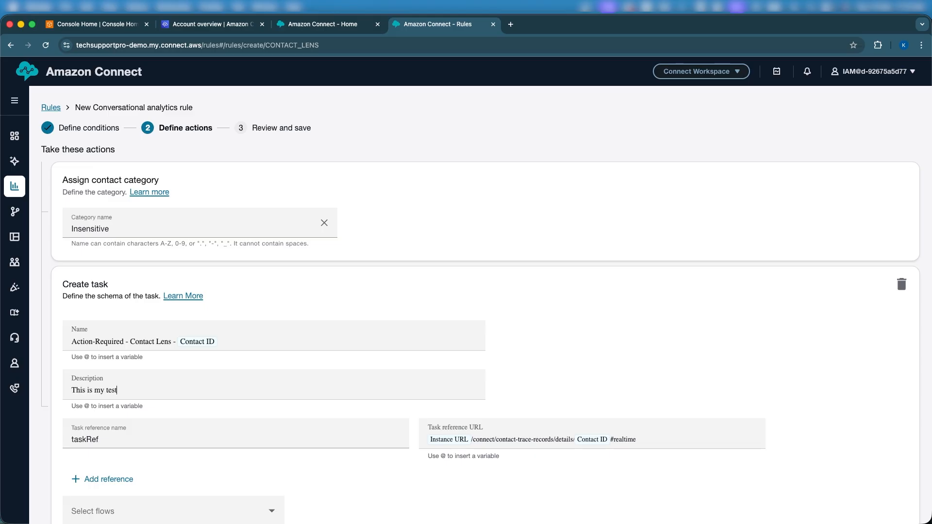
pyautogui.scroll(-3, 254, 364)
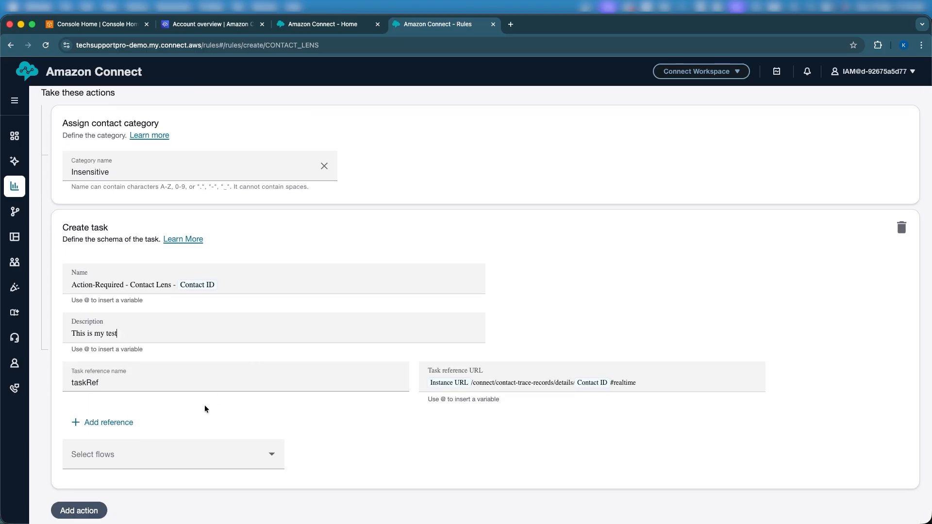
pyautogui.scroll(-2, 205, 409)
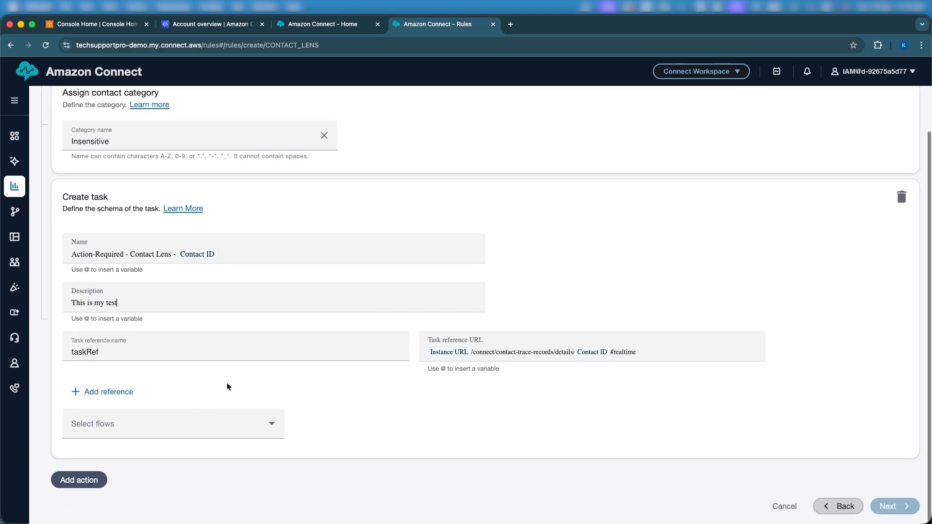
pyautogui.scroll(3, 228, 386)
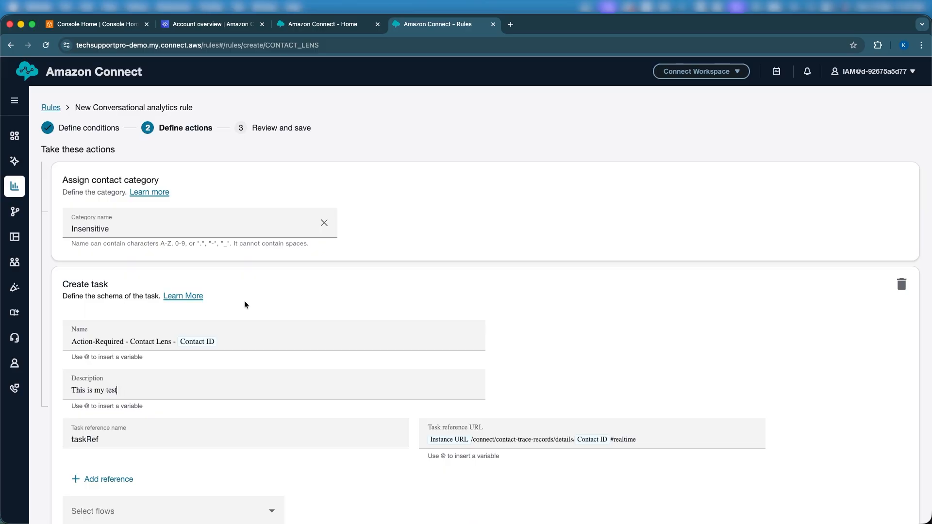
# - Open the Flows page in a separate browser tab, keeping the unfinished rule open
pyautogui.scroll(-3, 245, 305)
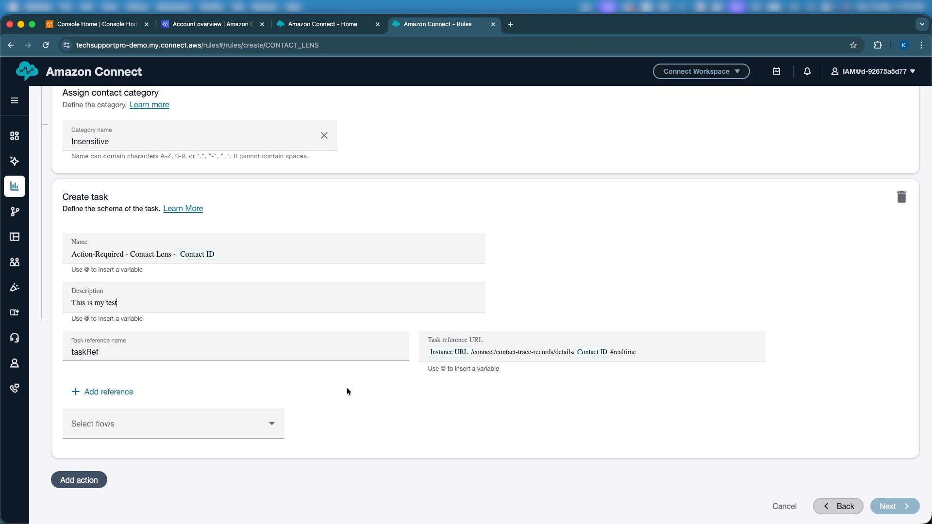
pyautogui.scroll(3, 347, 391)
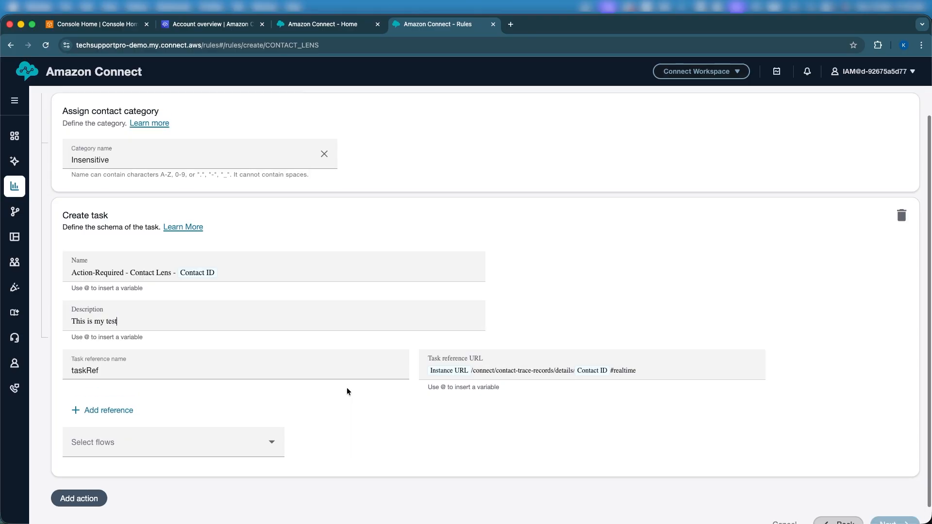
pyautogui.click(324, 26)
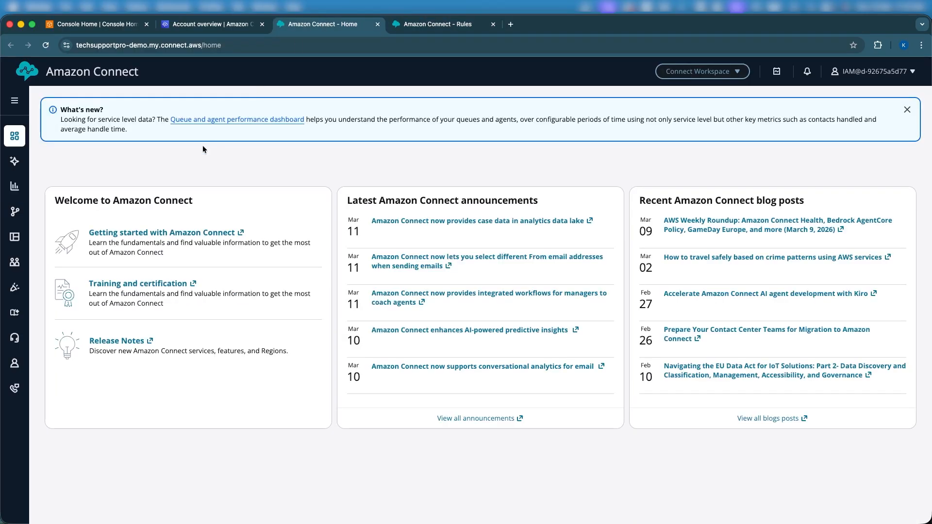
pyautogui.moveTo(15, 212)
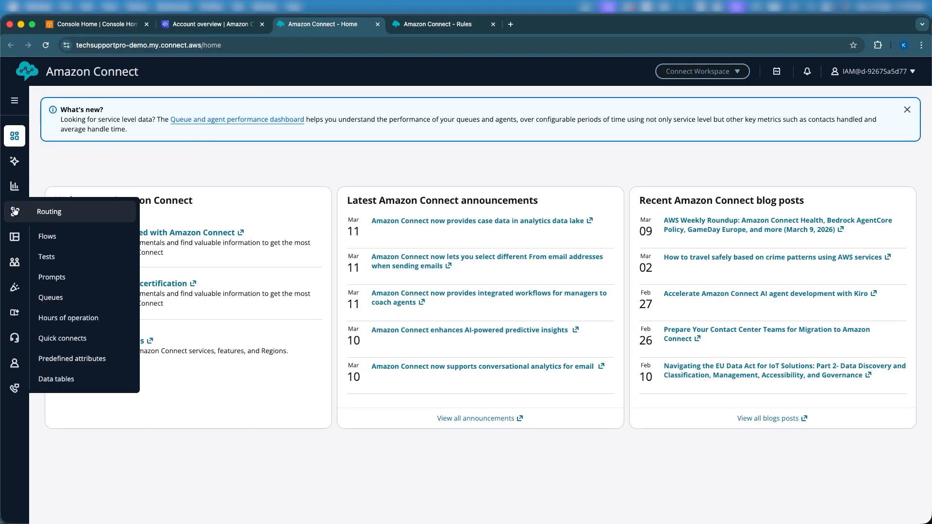
pyautogui.rightClick(47, 231)
pyautogui.click(87, 233)
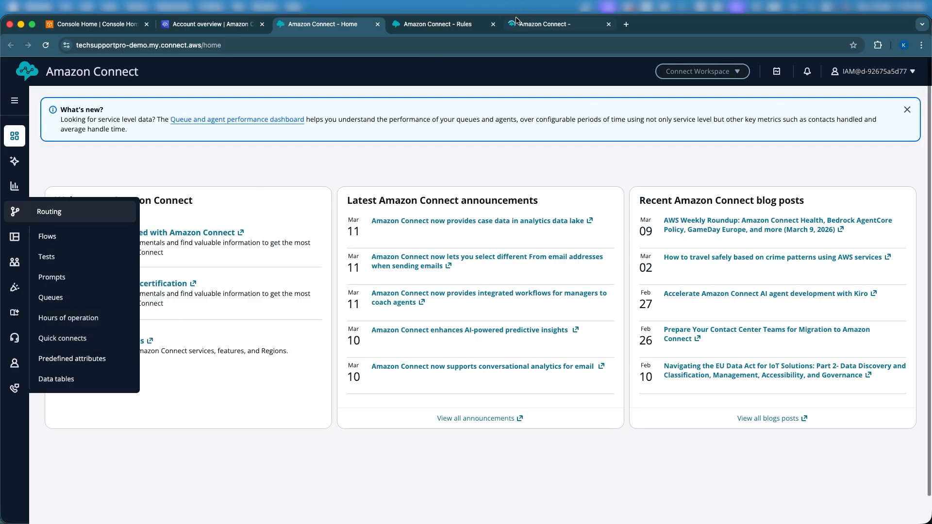
pyautogui.click(517, 25)
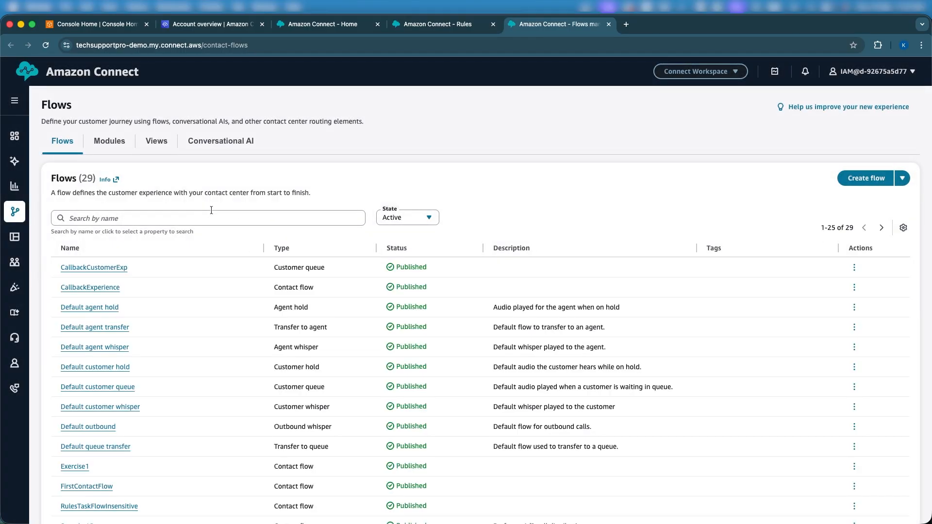
# - Search the flows by name for "Task" and open the RulesTaskFlowInsensitive flow
pyautogui.click(211, 212)
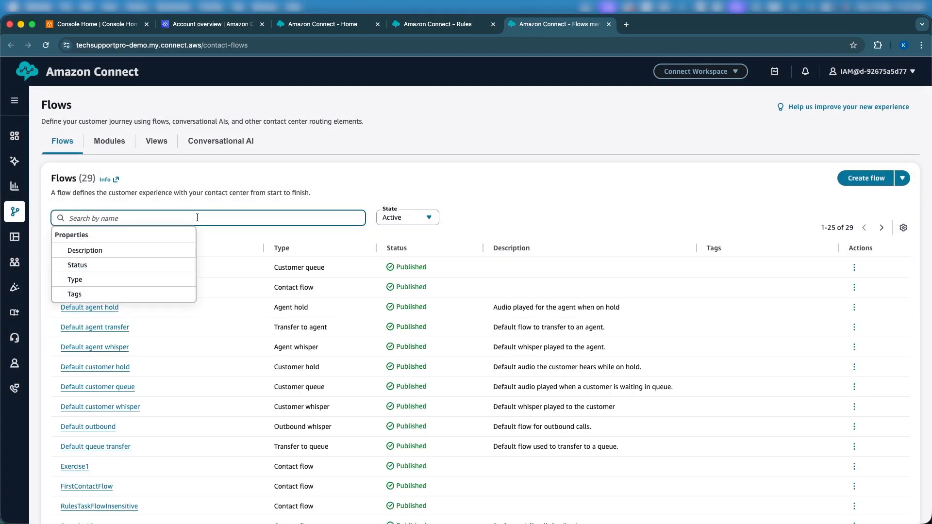
pyautogui.write('Task')
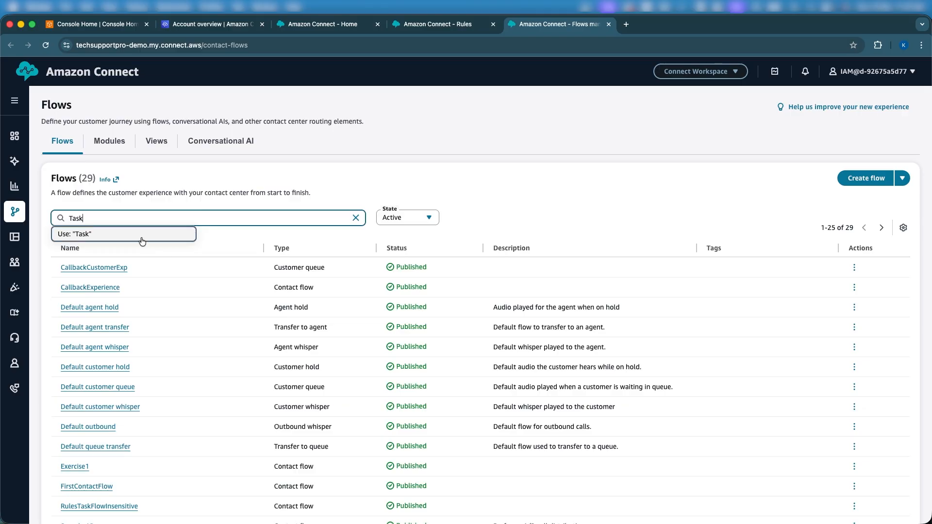
pyautogui.click(140, 237)
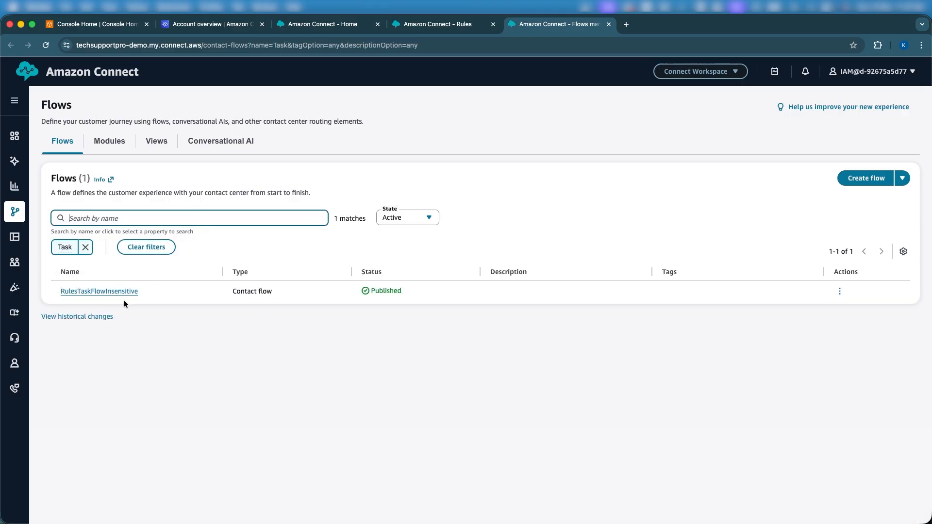
pyautogui.click(109, 291)
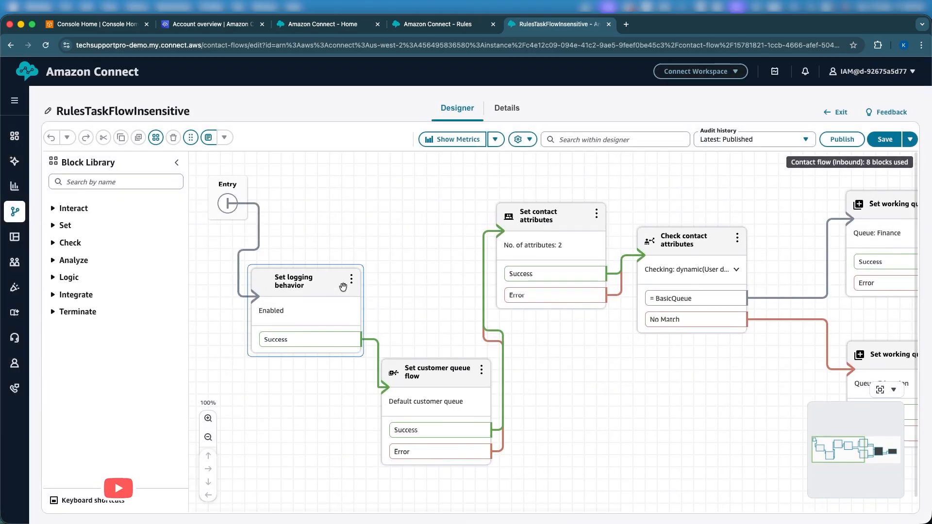
# - Reposition the Entry, Set logging behavior and Set customer queue flow blocks slightly on the flow canvas
pyautogui.moveTo(429, 283)
pyautogui.mouseDown()
pyautogui.moveTo(395, 300)
pyautogui.moveTo(438, 298)
pyautogui.mouseUp()
pyautogui.click(244, 206)
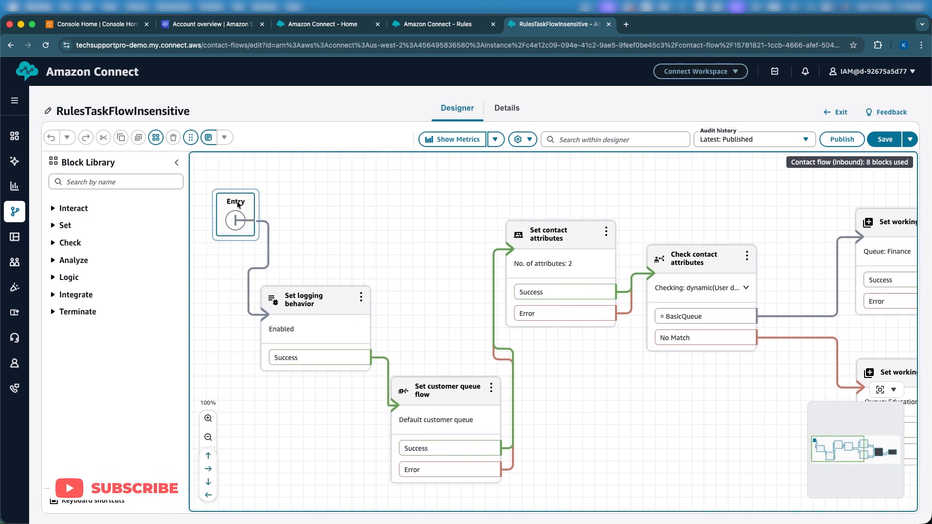
pyautogui.moveTo(244, 206); pyautogui.dragTo(221, 200)
pyautogui.moveTo(305, 297); pyautogui.dragTo(286, 296)
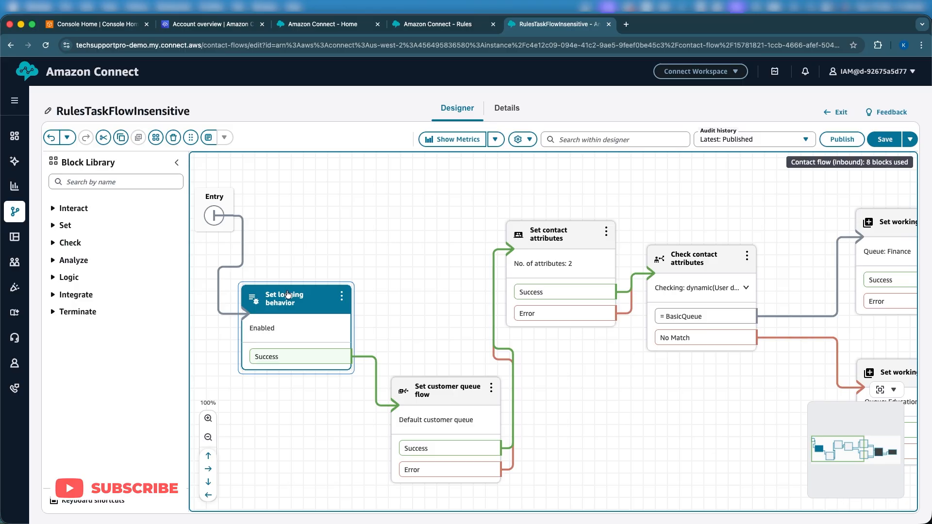
pyautogui.click(461, 383)
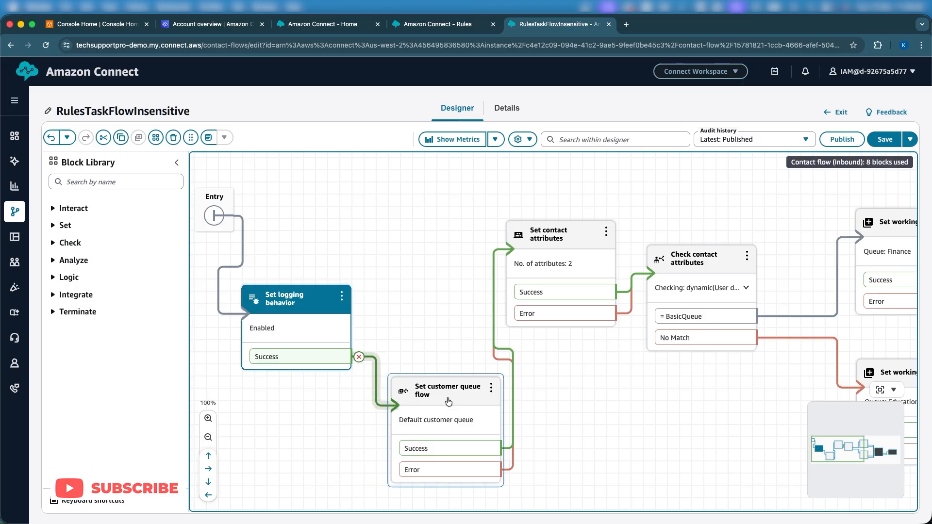
pyautogui.scroll(-1, 449, 395)
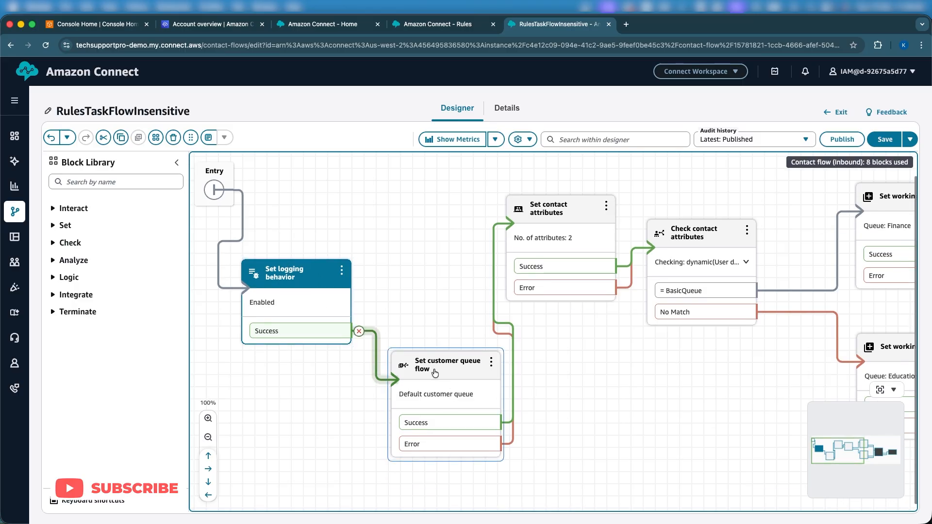
pyautogui.moveTo(435, 373); pyautogui.dragTo(420, 381)
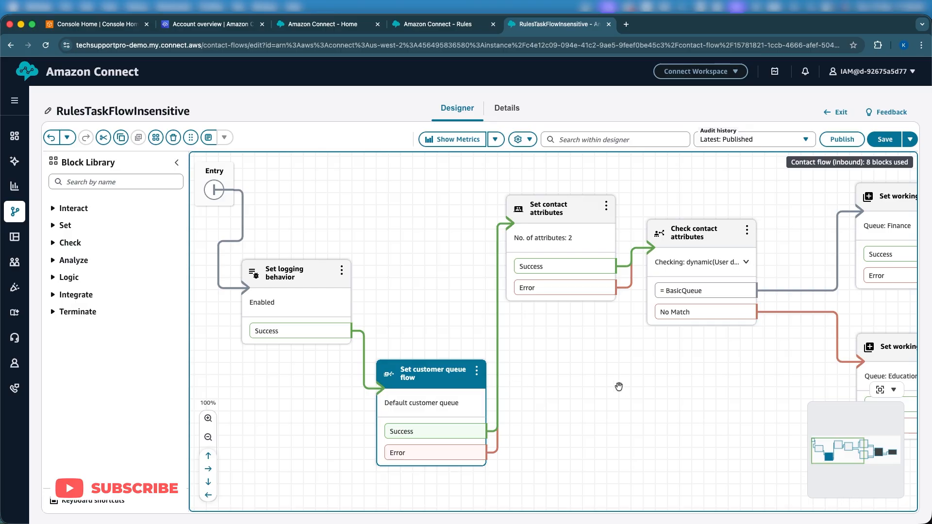
# - Review the user-defined attributes in the Set contact attributes block's configuration and close it without changes
pyautogui.hscroll(5, 619, 387)
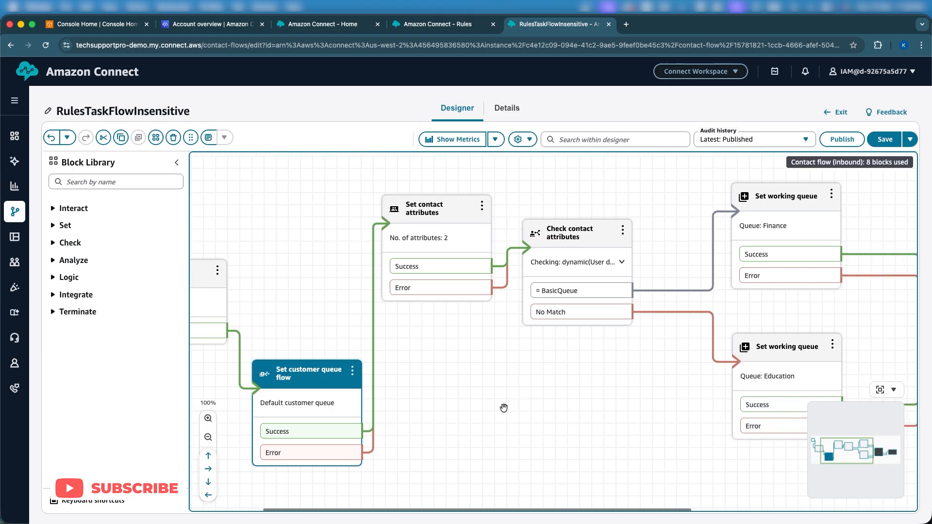
pyautogui.click(343, 389)
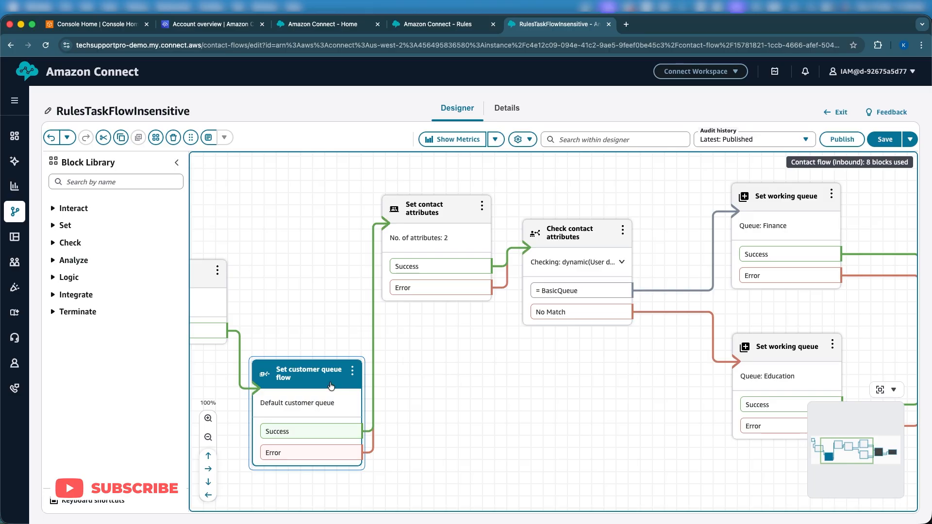
pyautogui.click(368, 382)
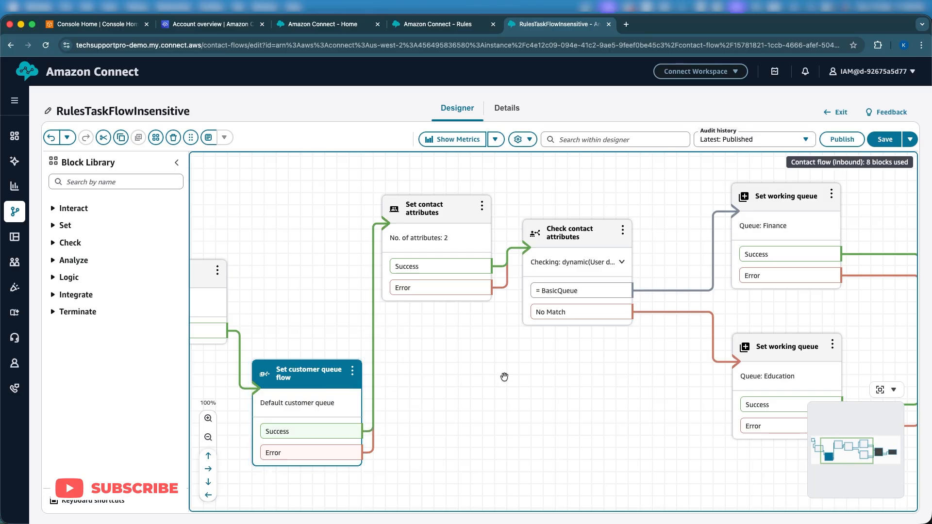
pyautogui.click(429, 216)
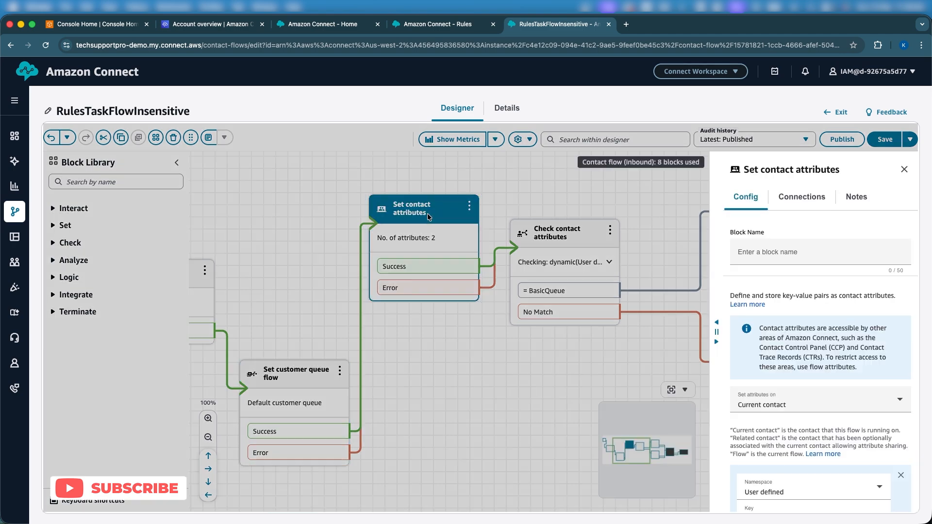
pyautogui.scroll(-10, 785, 335)
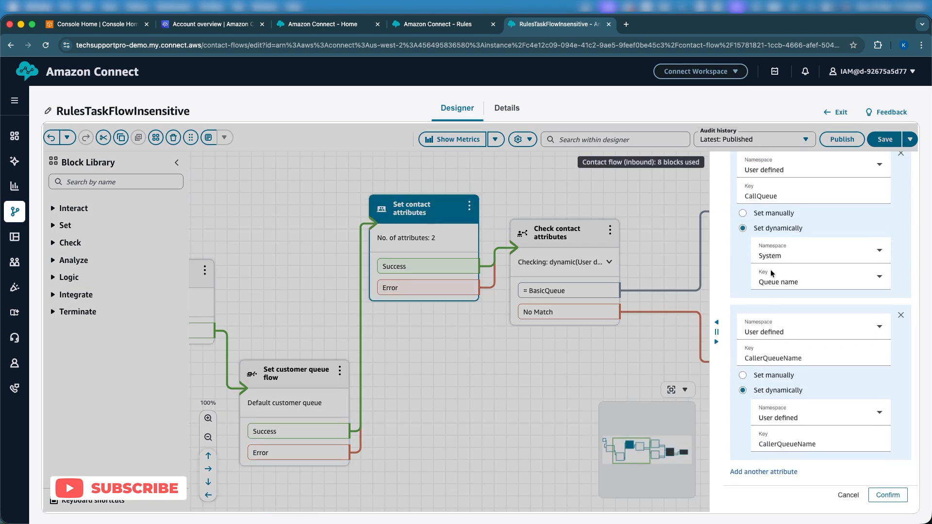
pyautogui.doubleClick(760, 197)
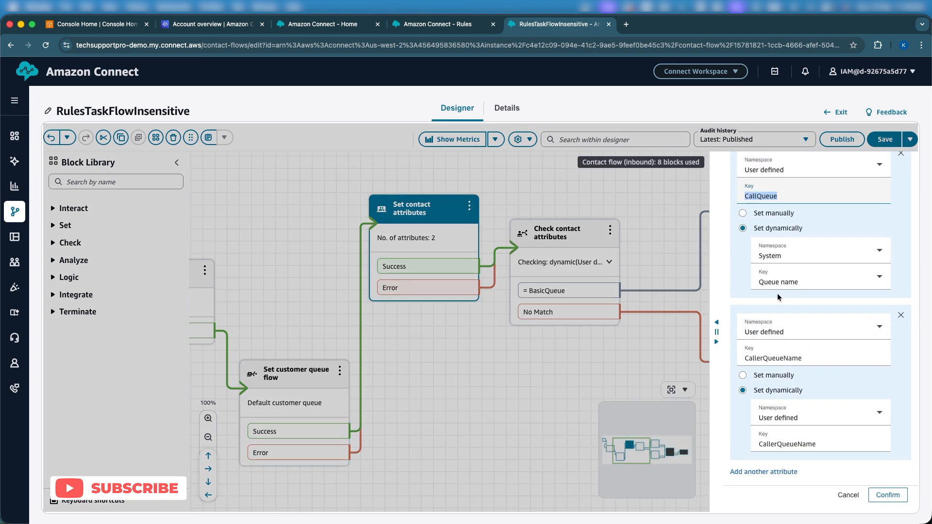
pyautogui.doubleClick(771, 359)
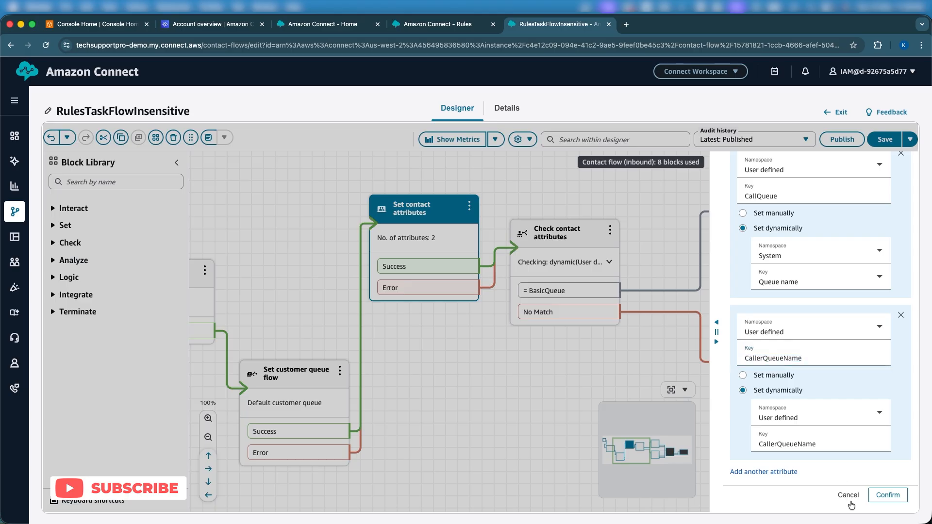
pyautogui.click(847, 497)
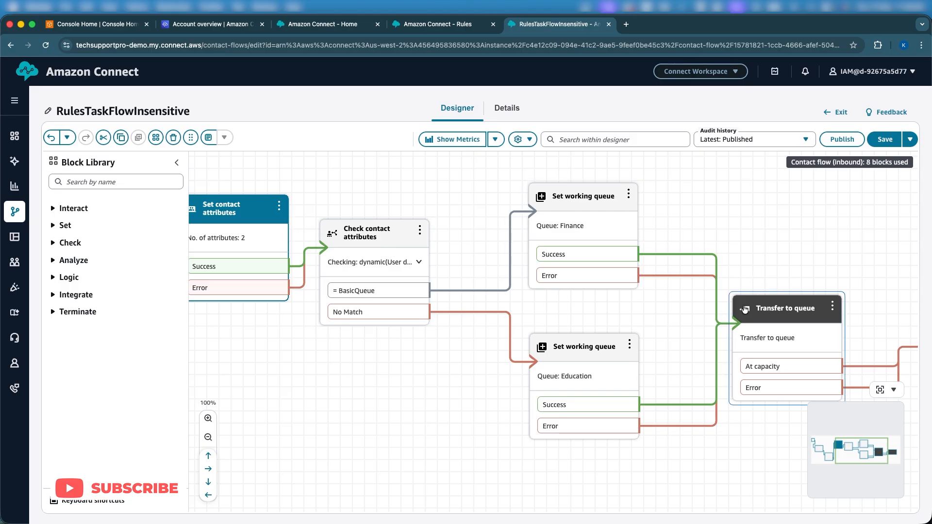
# - Examine the flow's path from Set customer queue flow through the attribute check and working queues to Disconnect
pyautogui.hscroll(3, 767, 305)
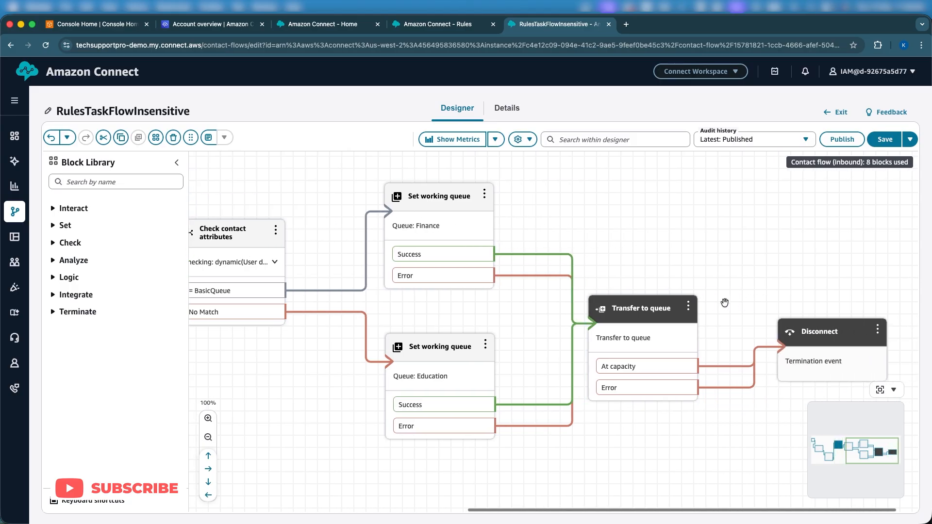
pyautogui.hscroll(-8, 722, 304)
pyautogui.hscroll(-3, 615, 304)
pyautogui.hscroll(5, 615, 304)
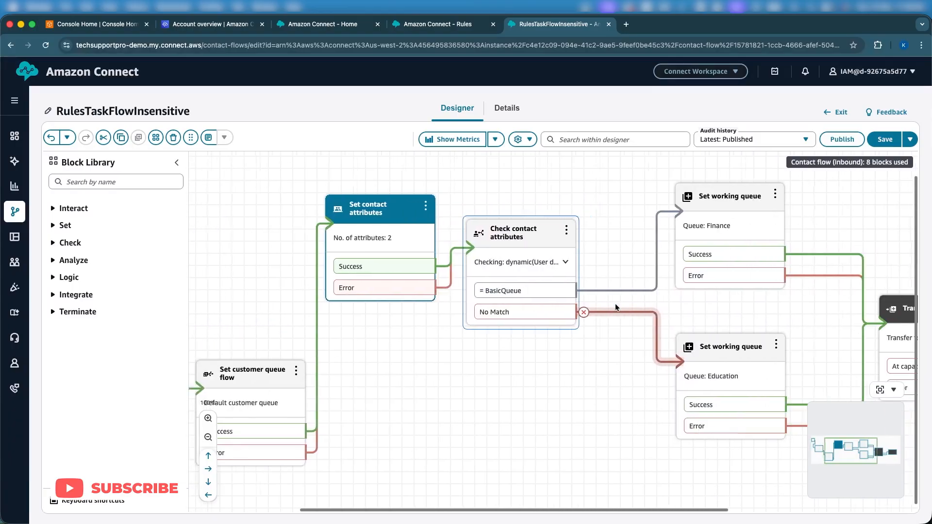
pyautogui.hscroll(-2, 616, 304)
pyautogui.hscroll(8, 482, 339)
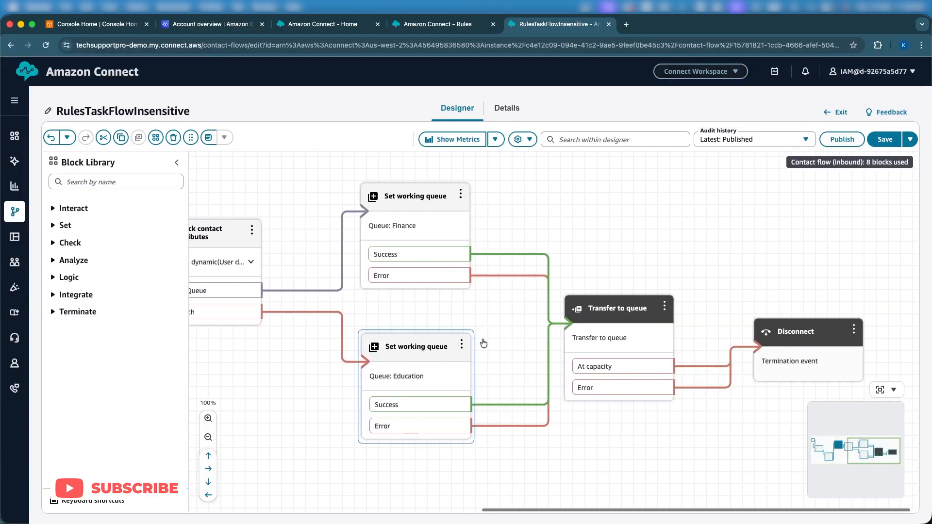
pyautogui.hscroll(-10, 539, 275)
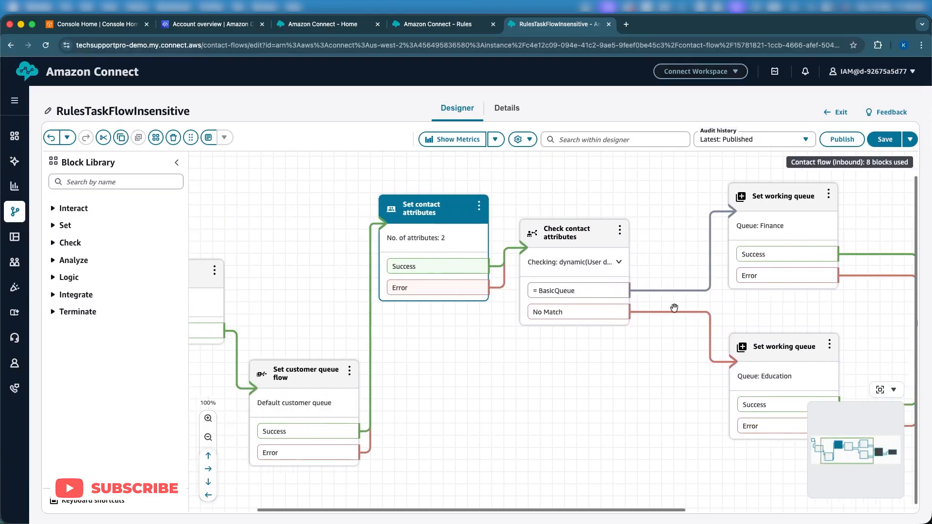
pyautogui.hscroll(5, 463, 403)
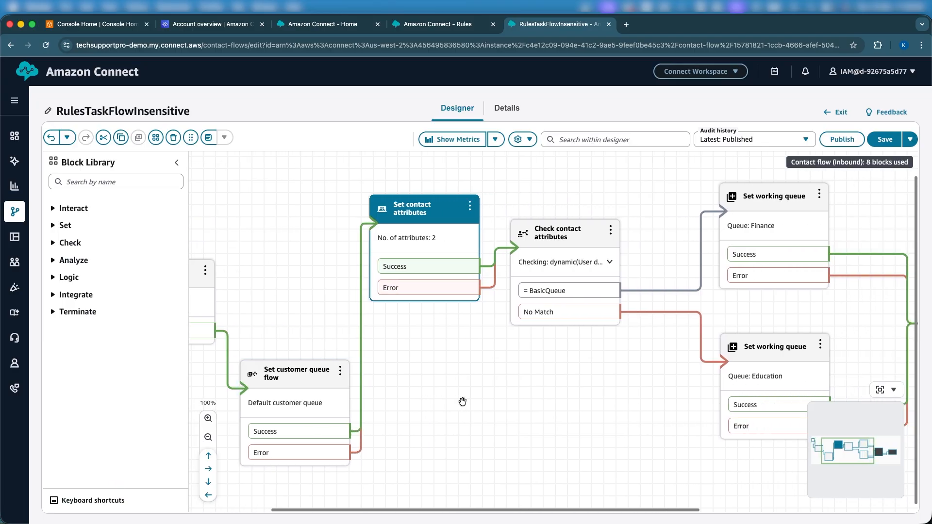
pyautogui.hscroll(-2, 466, 401)
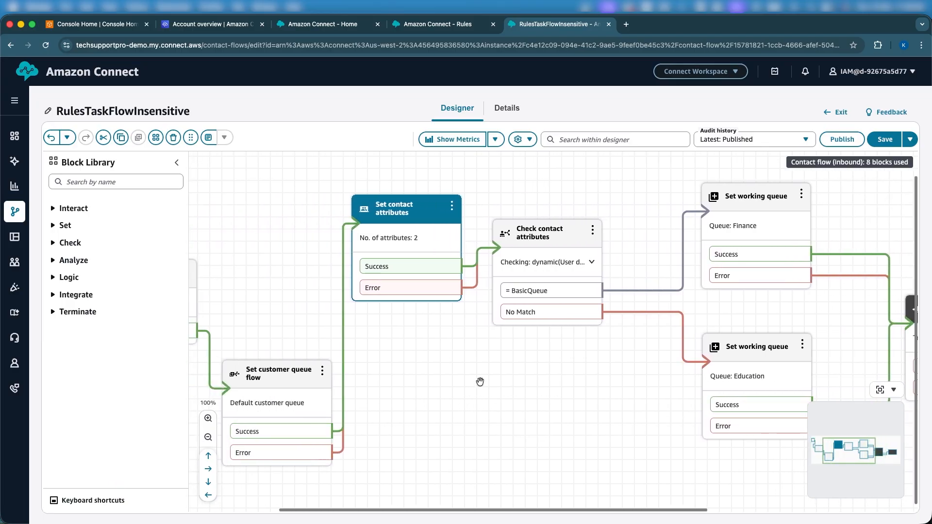
pyautogui.hscroll(-3, 481, 380)
pyautogui.hscroll(4, 534, 351)
# - Review the Check contact attributes block's attribute and condition without changing them, and examine its branches through to Transfer to queue
pyautogui.click(546, 300)
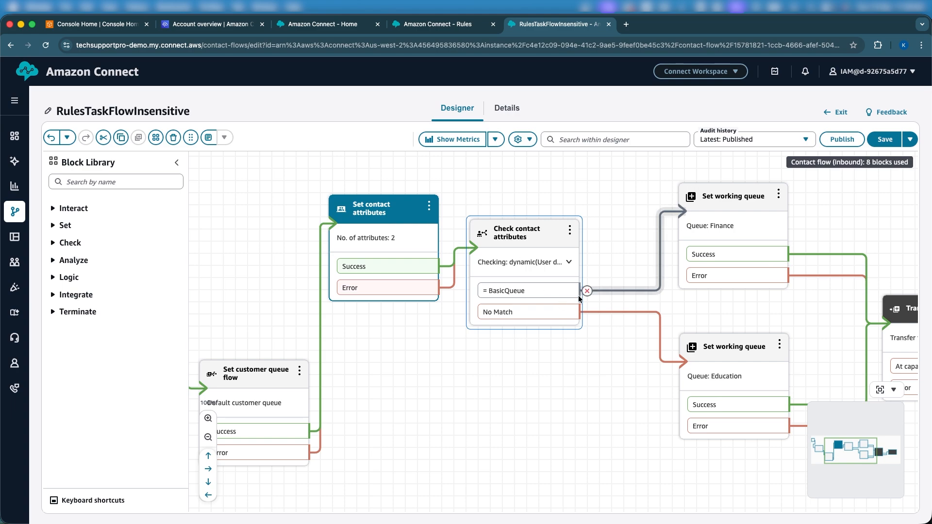
pyautogui.doubleClick(529, 236)
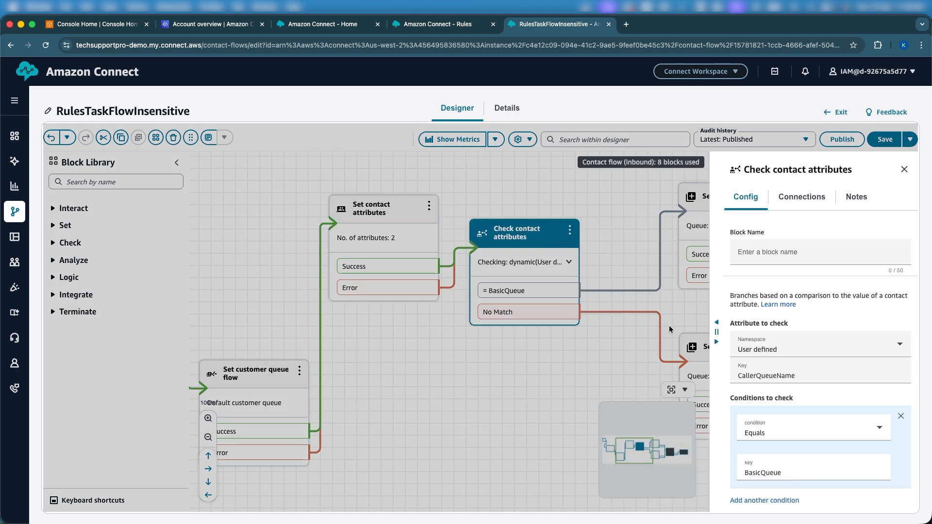
pyautogui.scroll(-5, 765, 382)
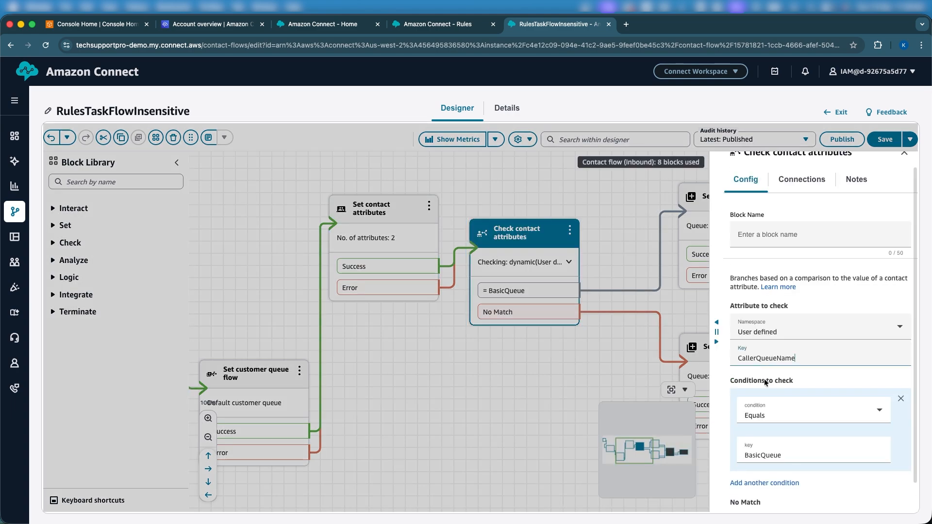
pyautogui.click(845, 494)
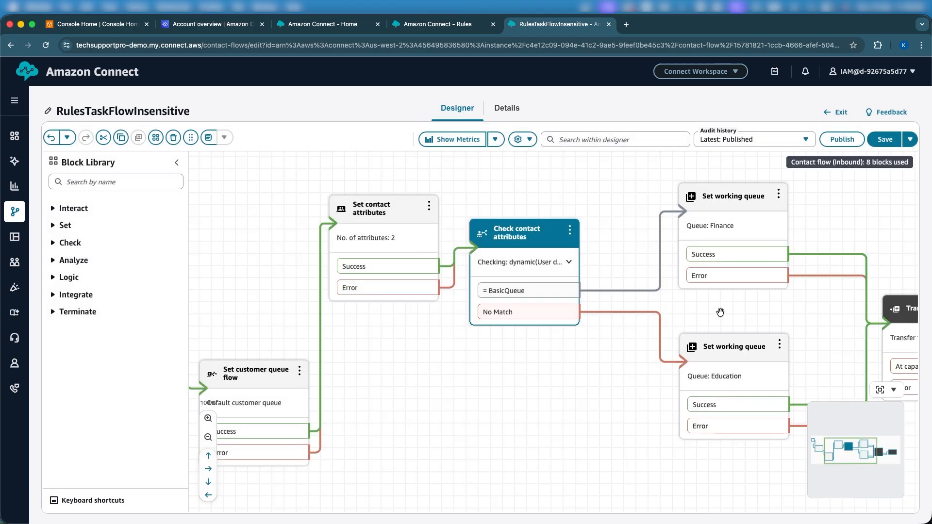
pyautogui.hscroll(2, 720, 312)
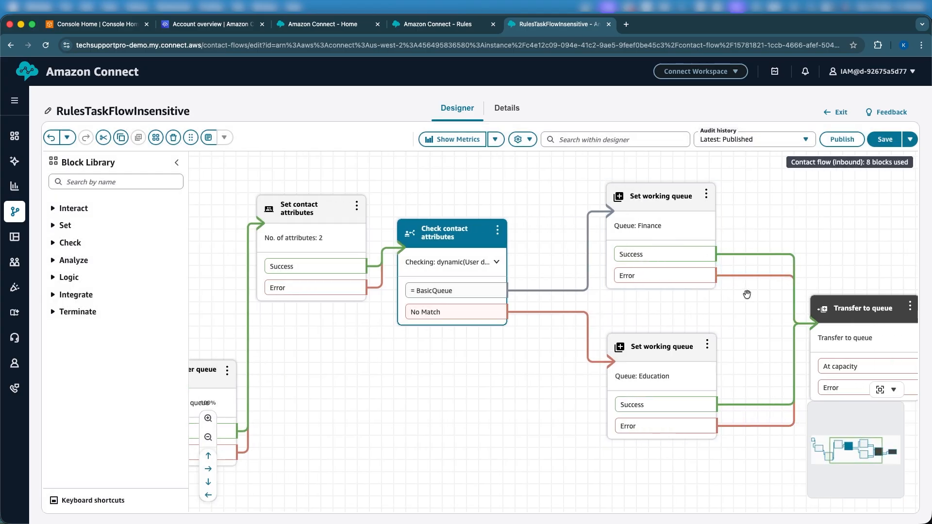
pyautogui.hscroll(3, 765, 295)
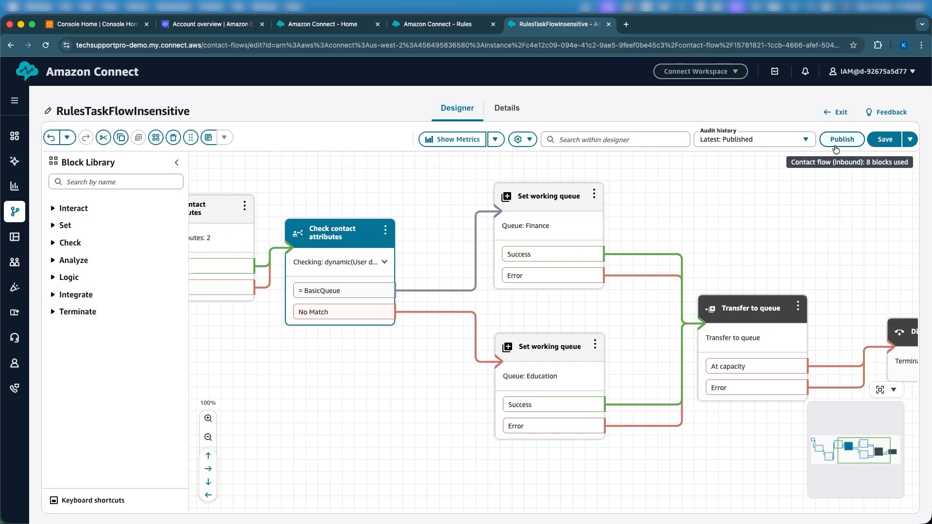
# - Return to the new rule and set the Create task action's flow to RulesTaskFlowInsensitive
pyautogui.click(449, 25)
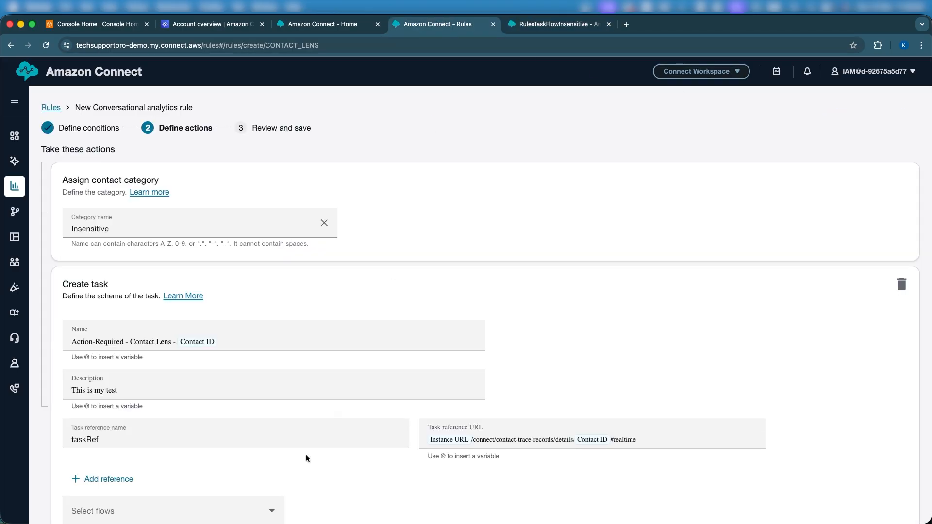
pyautogui.scroll(-3, 252, 514)
pyautogui.click(216, 425)
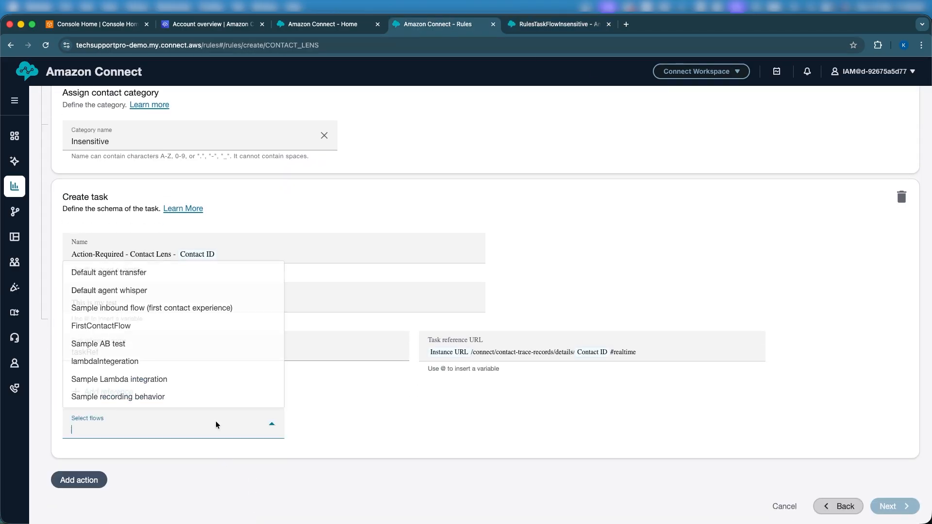
pyautogui.scroll(-5, 183, 374)
pyautogui.scroll(5, 181, 367)
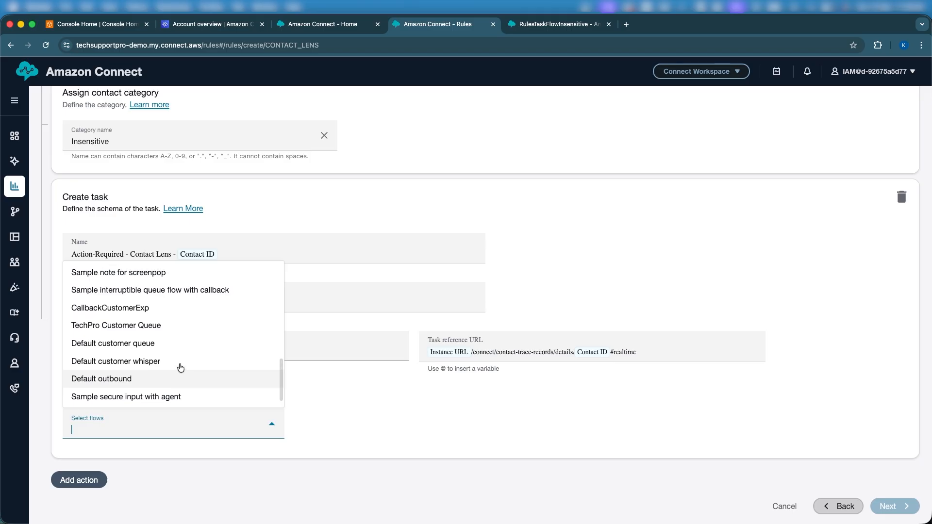
pyautogui.scroll(1, 180, 367)
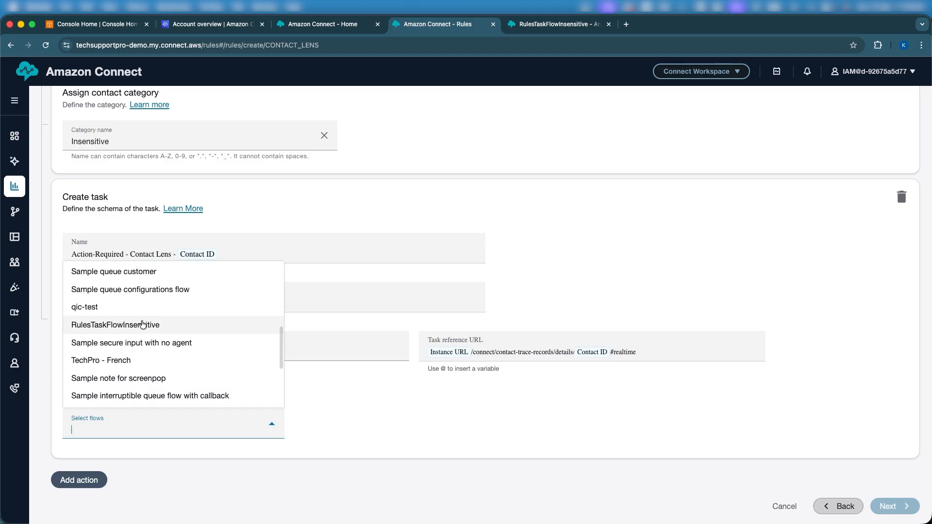
pyautogui.click(140, 320)
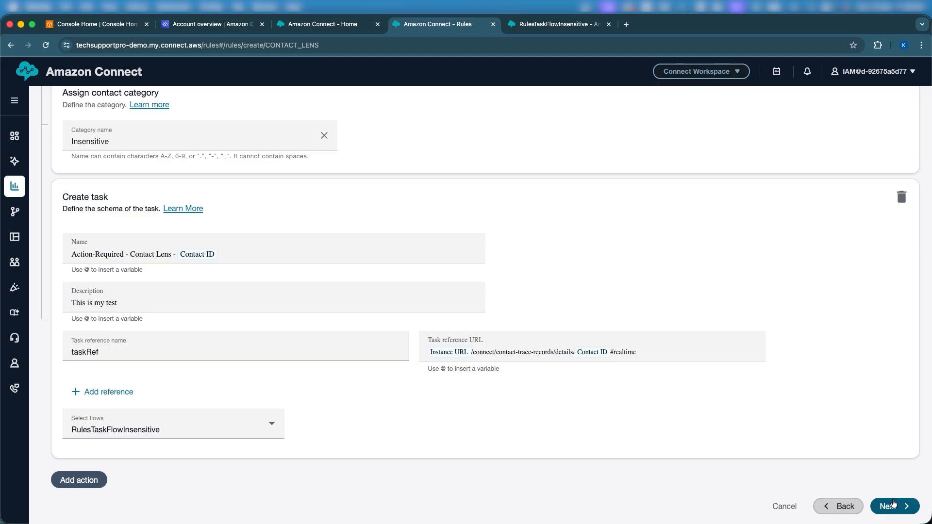
# - Proceed to the rule's review page and try to save and publish it under the name Insensitive
pyautogui.click(893, 505)
pyautogui.scroll(-2, 704, 425)
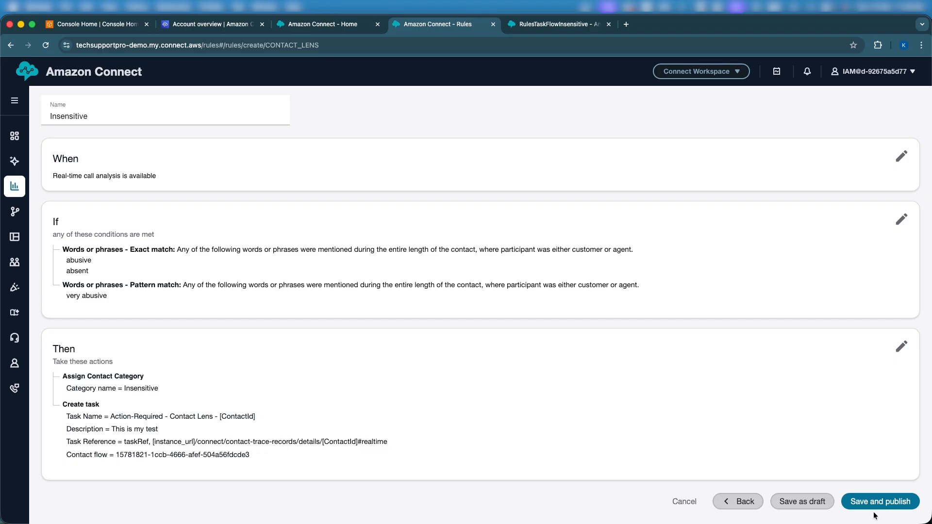
pyautogui.click(894, 501)
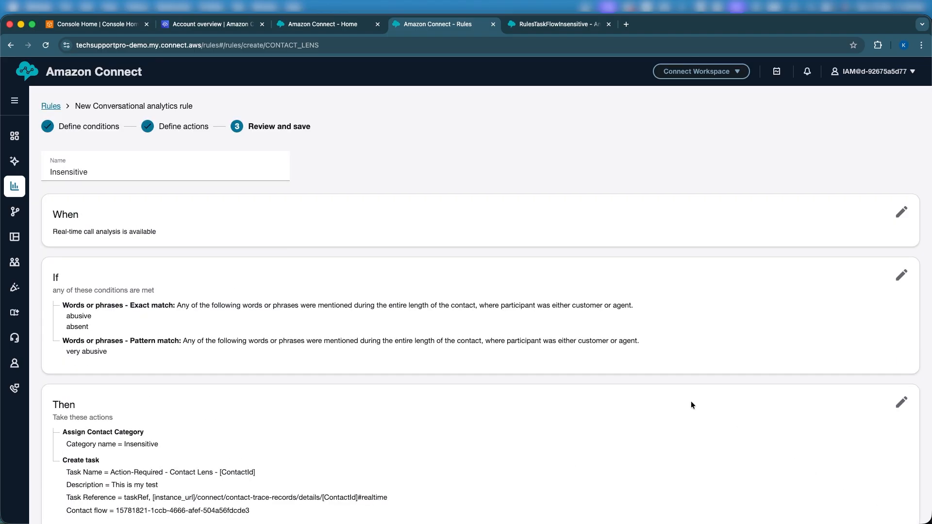
pyautogui.scroll(-2, 540, 290)
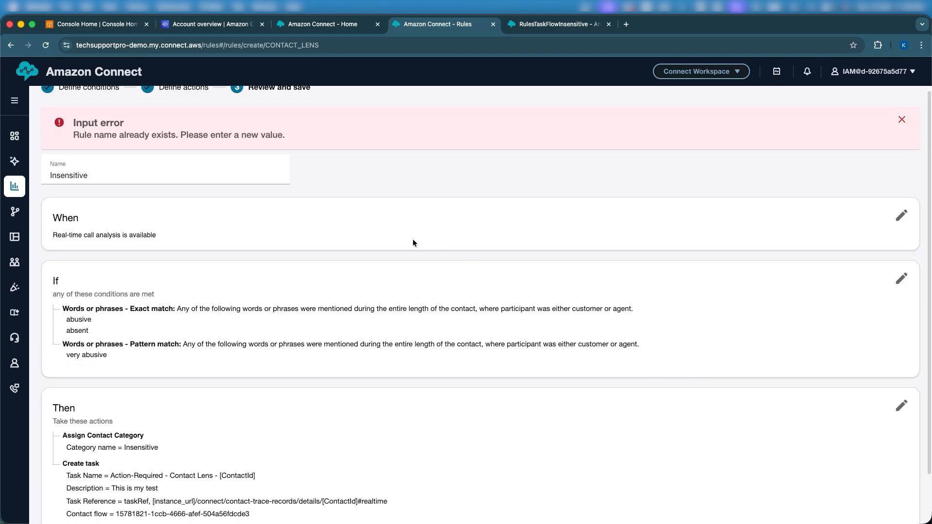
pyautogui.scroll(2, 351, 221)
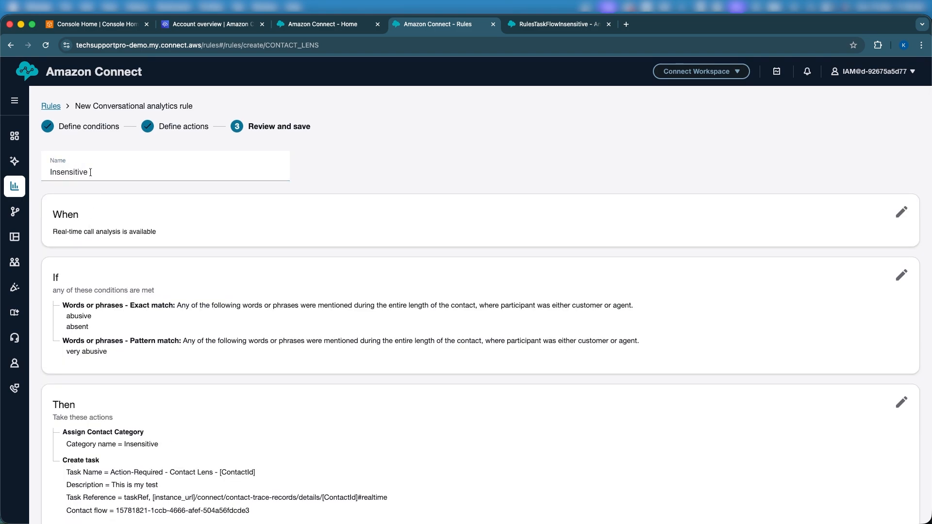
pyautogui.doubleClick(74, 170)
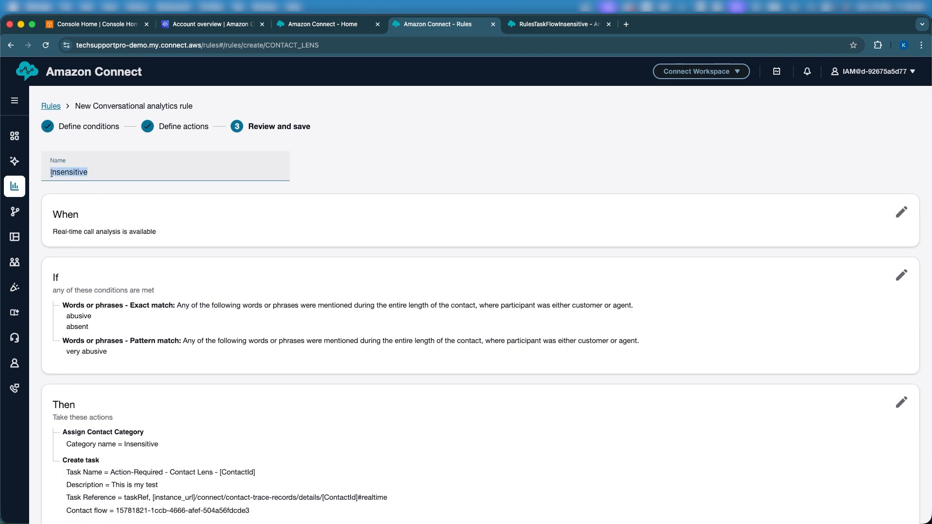
pyautogui.click(51, 173)
pyautogui.scroll(-2, 188, 208)
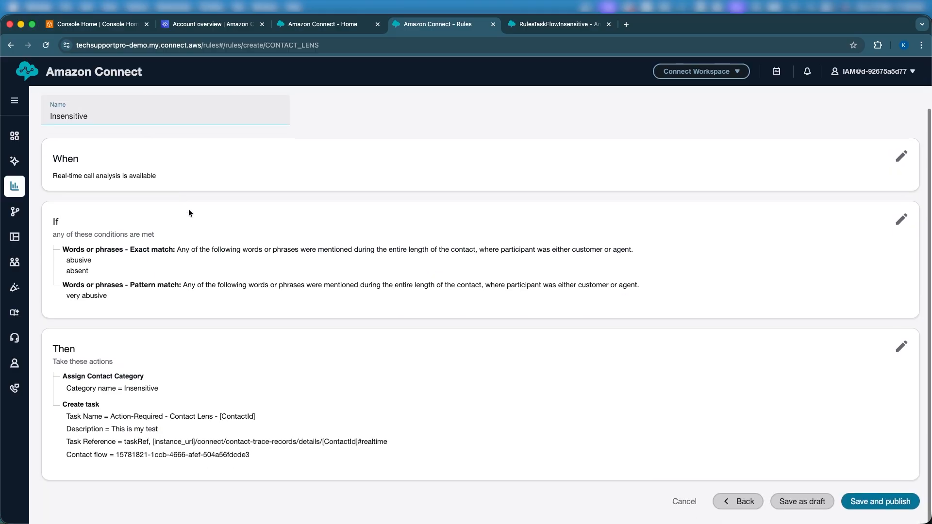
pyautogui.scroll(2, 242, 222)
pyautogui.scroll(-2, 243, 223)
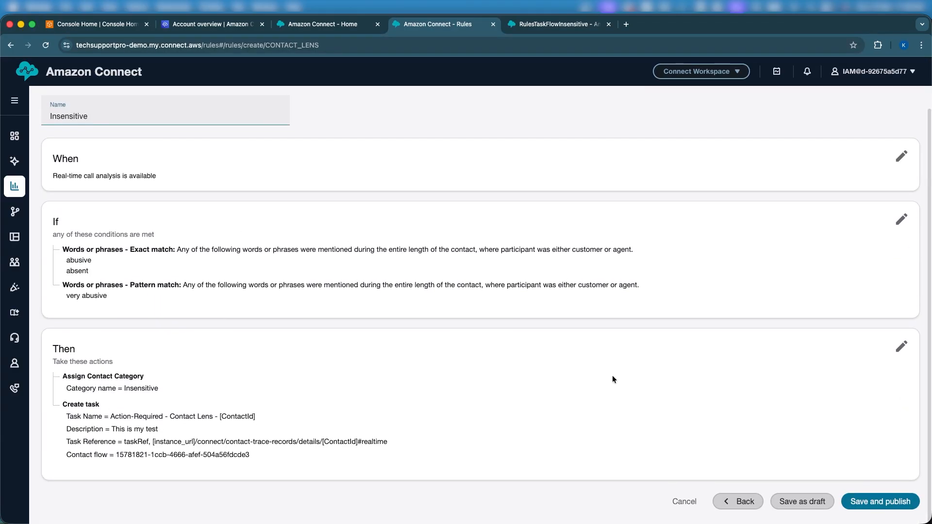
# - Go back to the rule's actions and change the assigned contact category name to Abusive
pyautogui.click(743, 501)
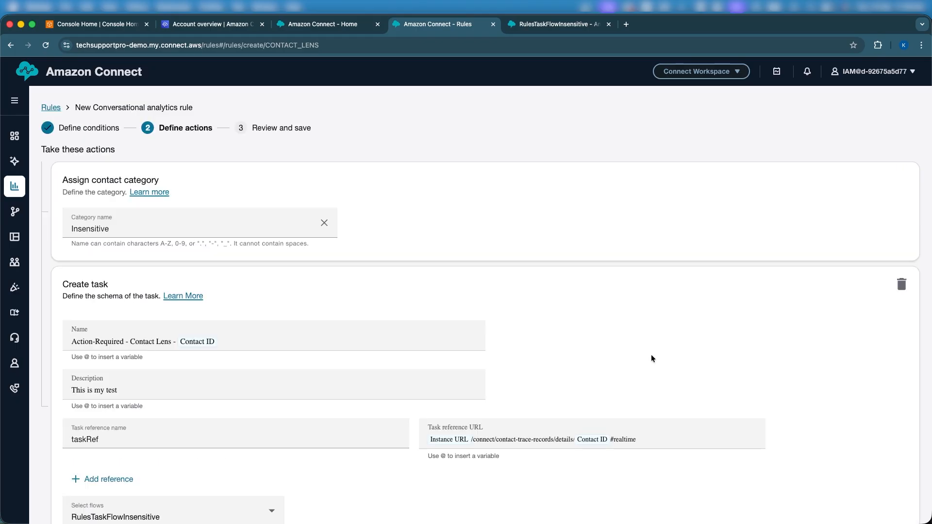
pyautogui.click(278, 237)
pyautogui.doubleClick(104, 228)
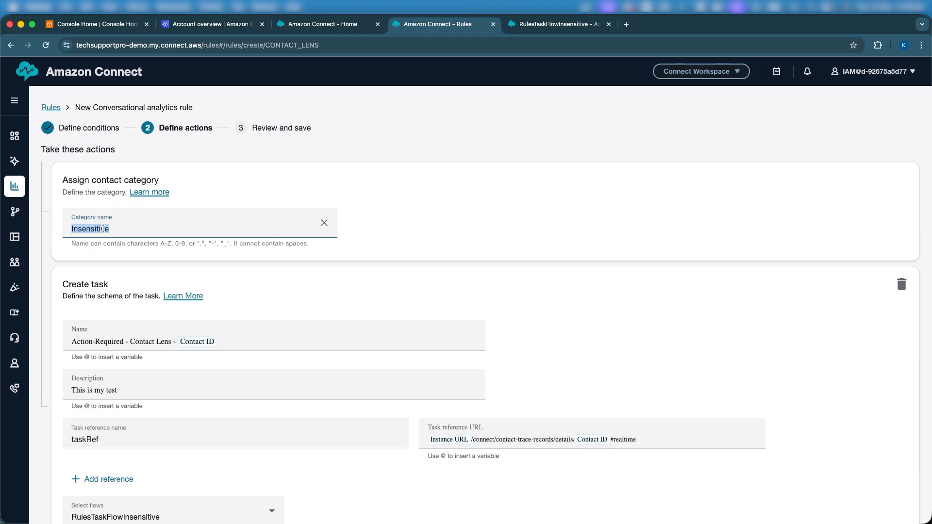
pyautogui.write('Abusice')
# - Review the Abusive rule's trigger, conditions and actions, and save and publish it
pyautogui.scroll(-3, 366, 336)
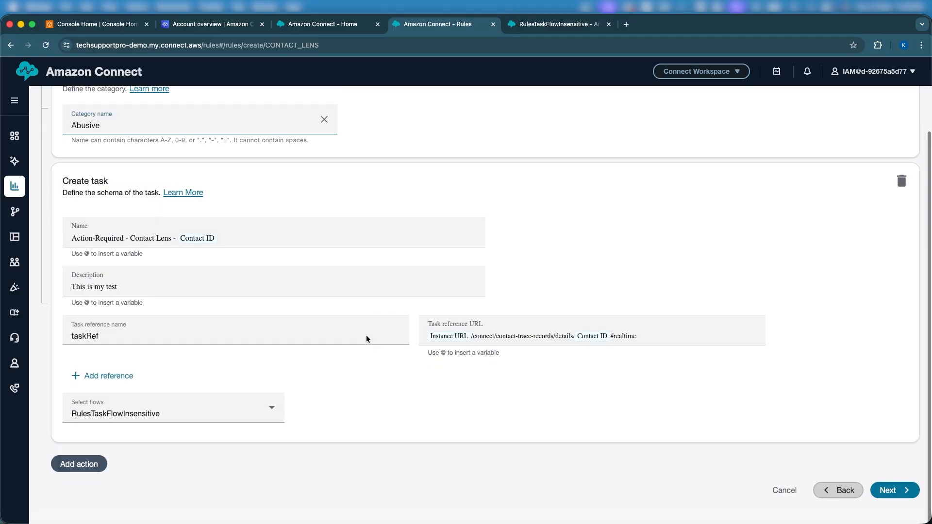
pyautogui.click(888, 503)
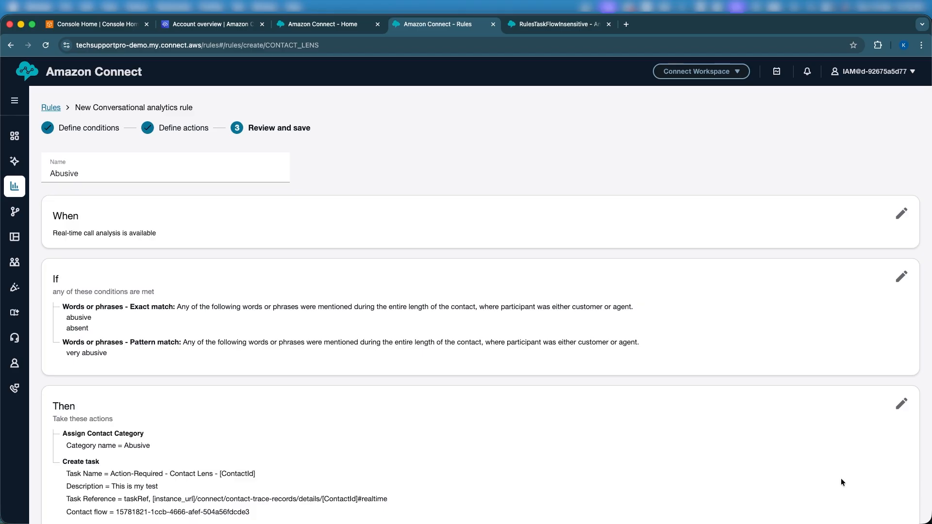
pyautogui.scroll(-3, 842, 482)
pyautogui.scroll(2, 869, 501)
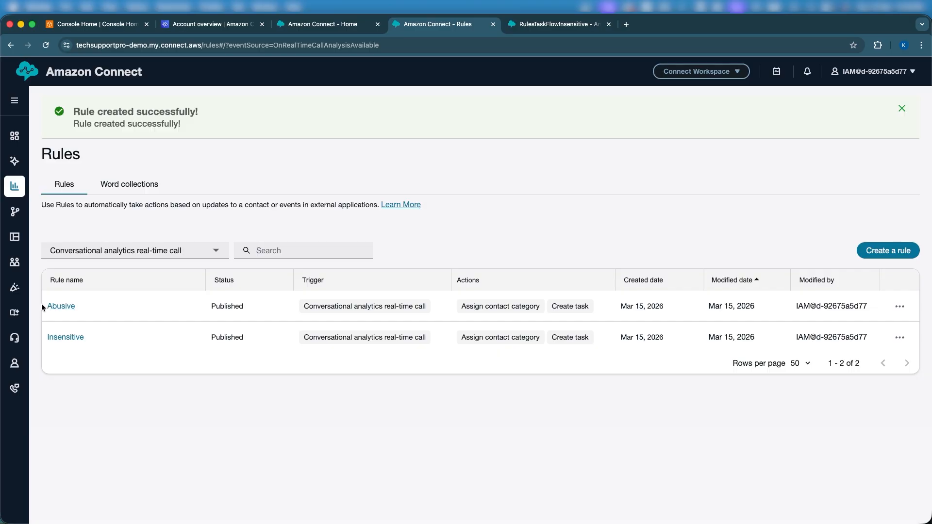
pyautogui.moveTo(42, 304); pyautogui.dragTo(95, 310)
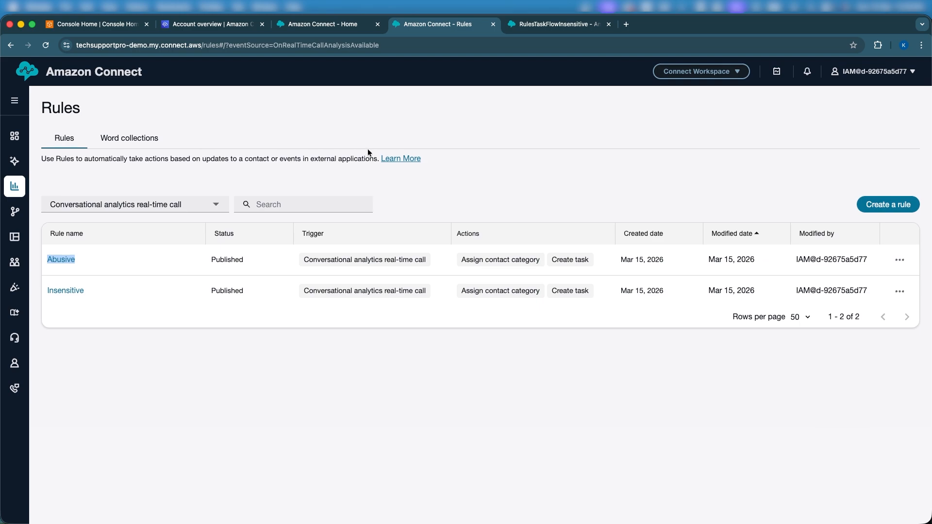
# - Open the Flows page in a separate browser tab from the home page and open the CallbackExperience flow
pyautogui.click(326, 25)
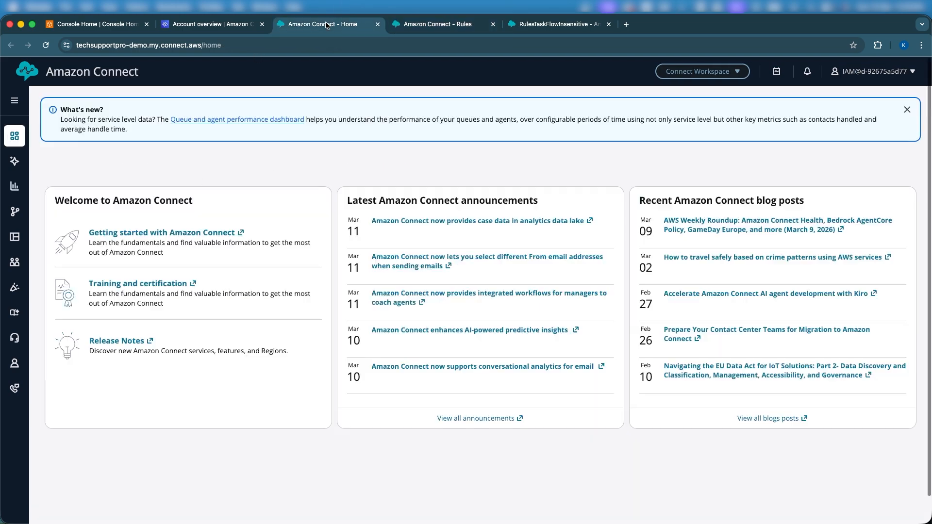
pyautogui.moveTo(16, 212)
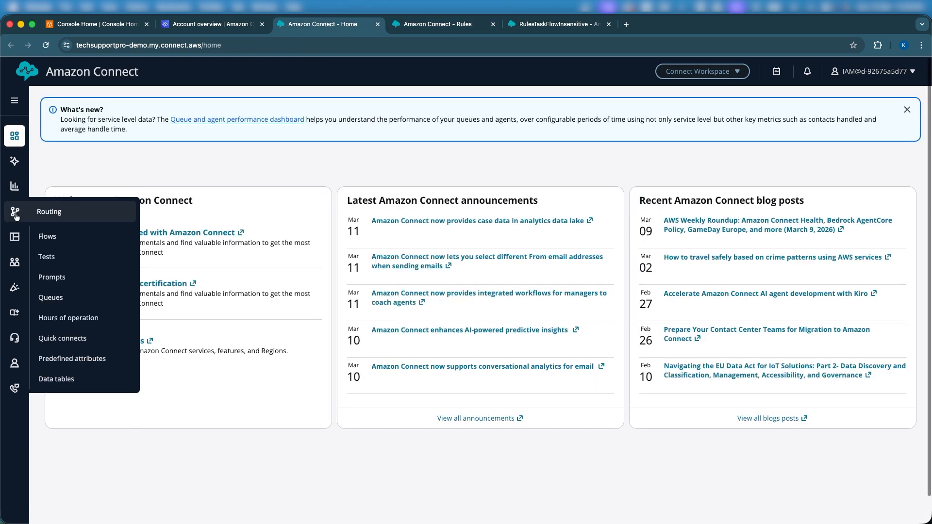
pyautogui.rightClick(59, 238)
pyautogui.click(99, 241)
pyautogui.click(637, 26)
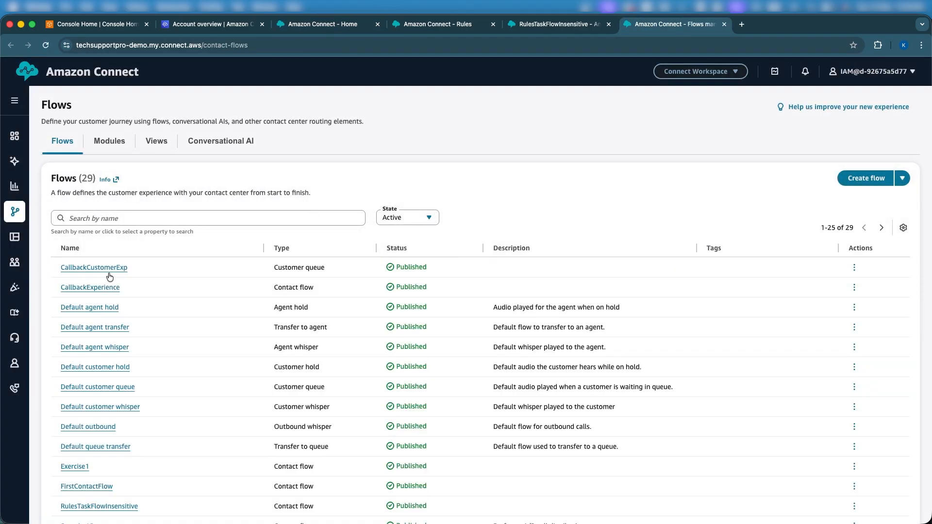
pyautogui.click(76, 289)
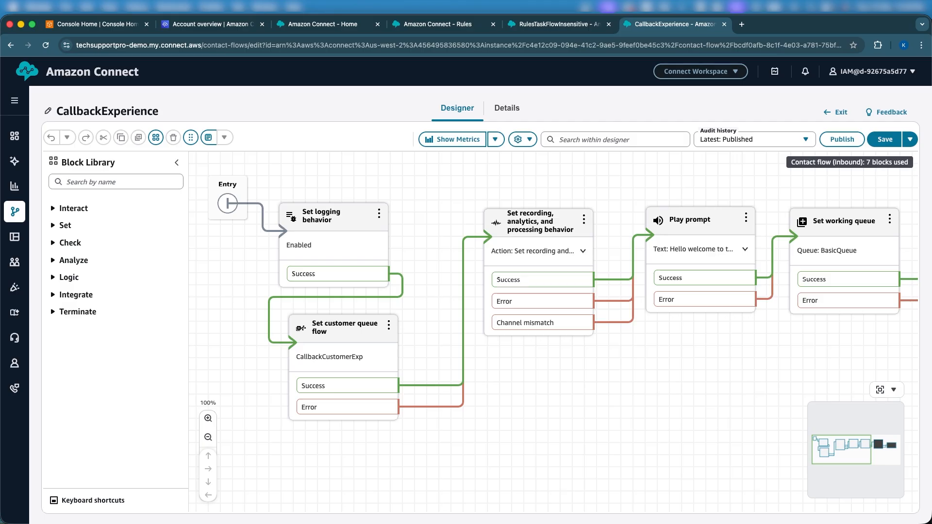
# - Switch to the Agent Workspace window, accept the incoming test call and mute it
pyautogui.hotkey('ctrl', 'Up')
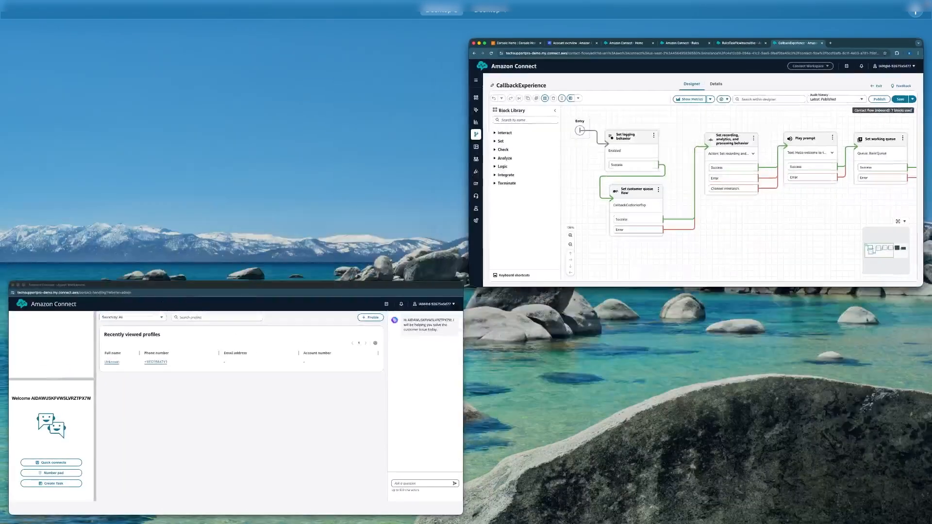
pyautogui.hotkey('ctrl', 'Up')
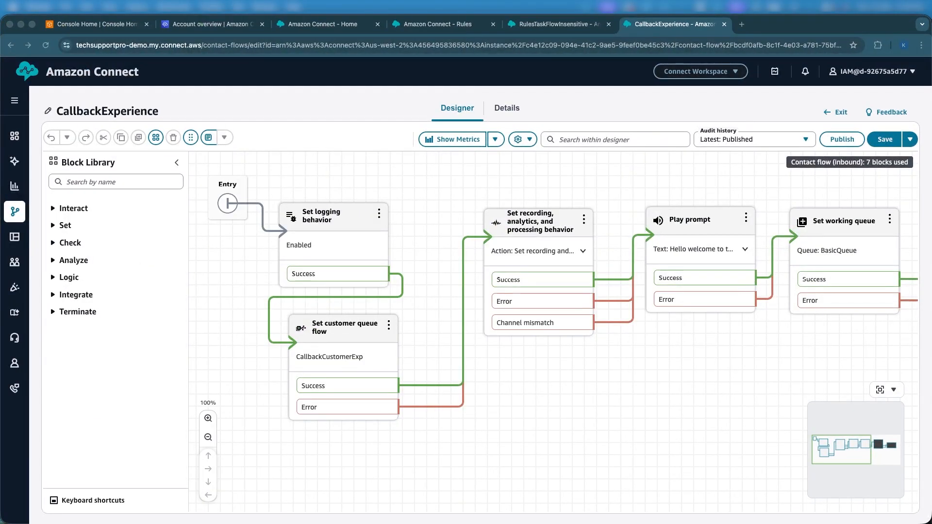
pyautogui.hotkey('ctrl', 'Up')
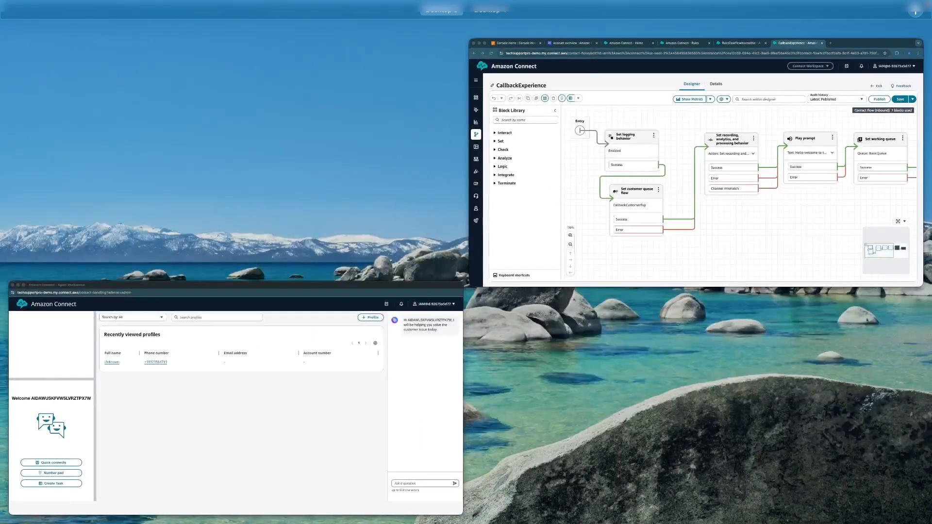
pyautogui.hotkey('ctrl', 'Up')
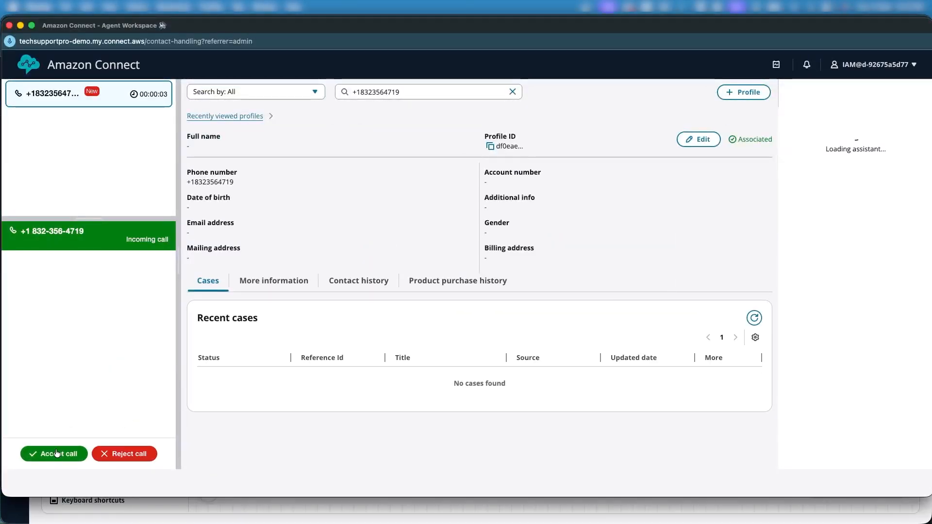
pyautogui.click(56, 453)
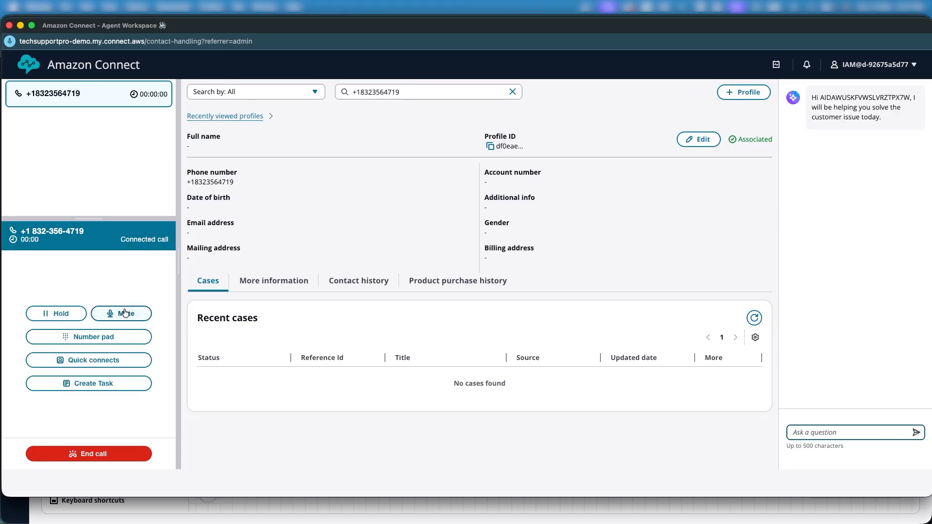
pyautogui.click(125, 313)
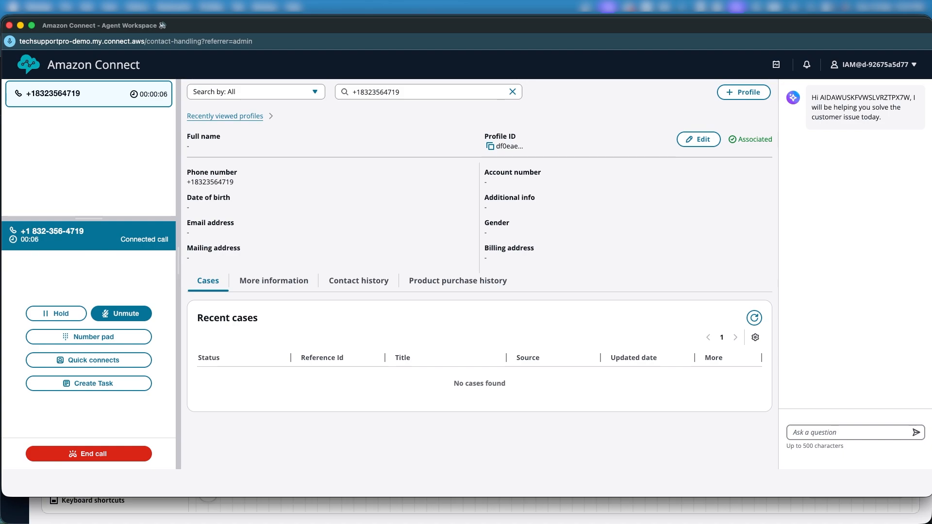
# - Accept the incoming Action-Required - Contact Lens task in the admin user's Agent Workspace and return to the window with the connected call
pyautogui.hotkey('ctrl', 'Up')
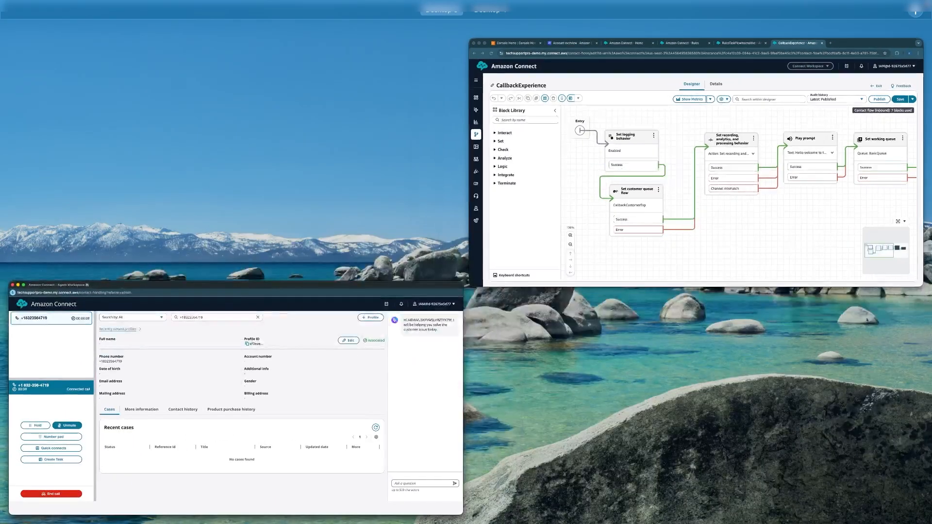
pyautogui.hotkey('ctrl', 'Up')
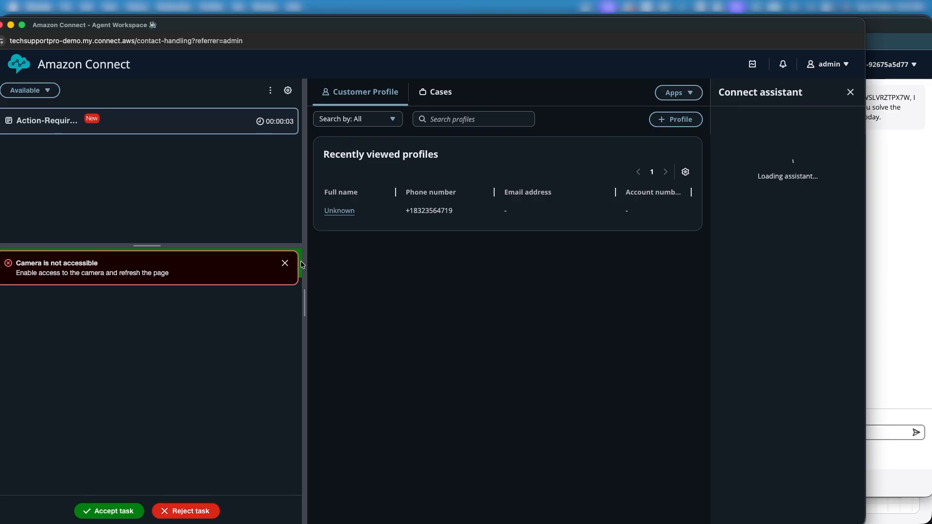
pyautogui.click(285, 263)
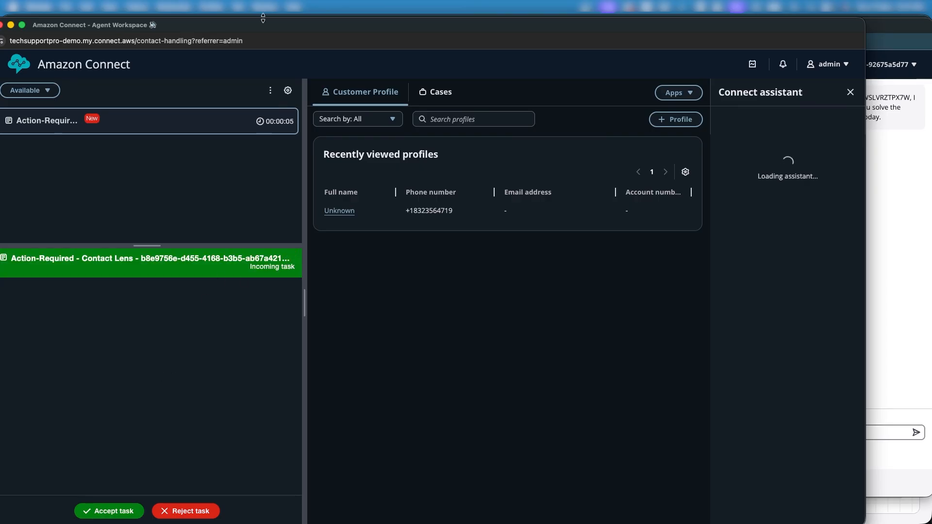
pyautogui.moveTo(259, 27); pyautogui.dragTo(298, 31)
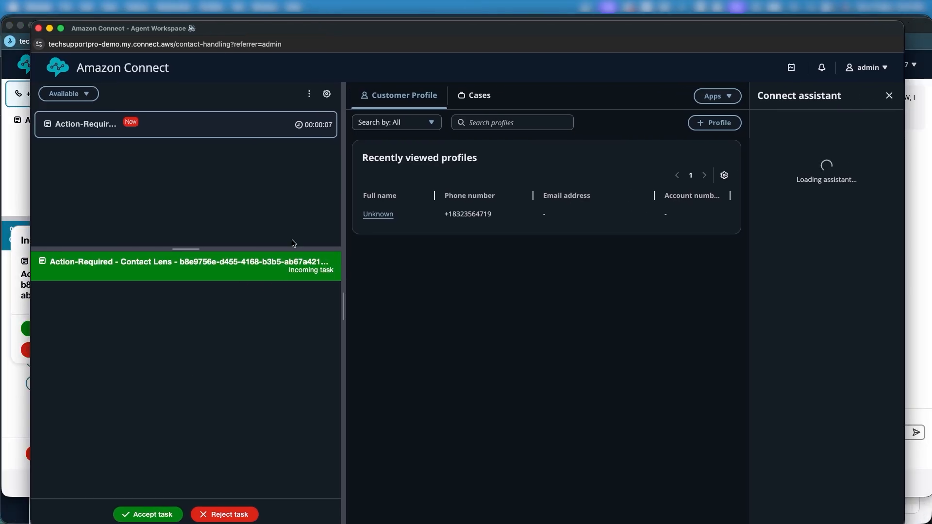
pyautogui.click(148, 514)
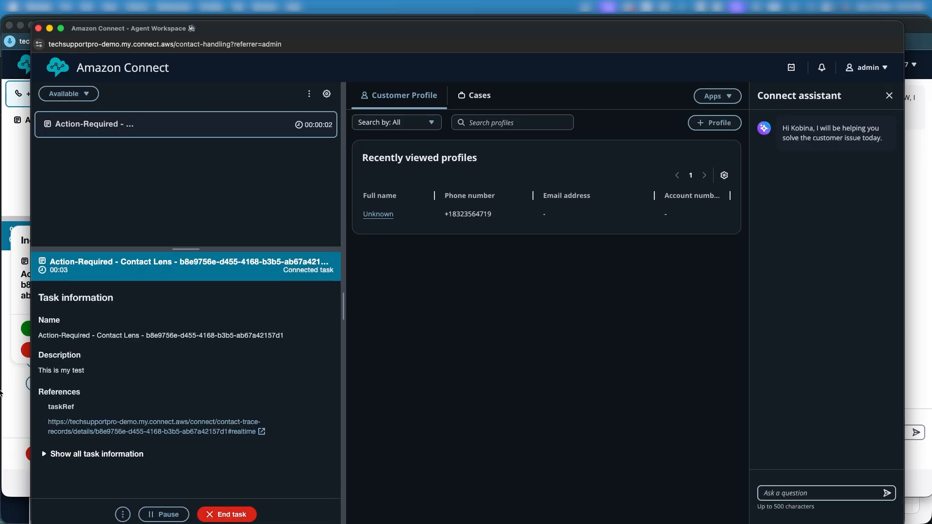
pyautogui.click(12, 412)
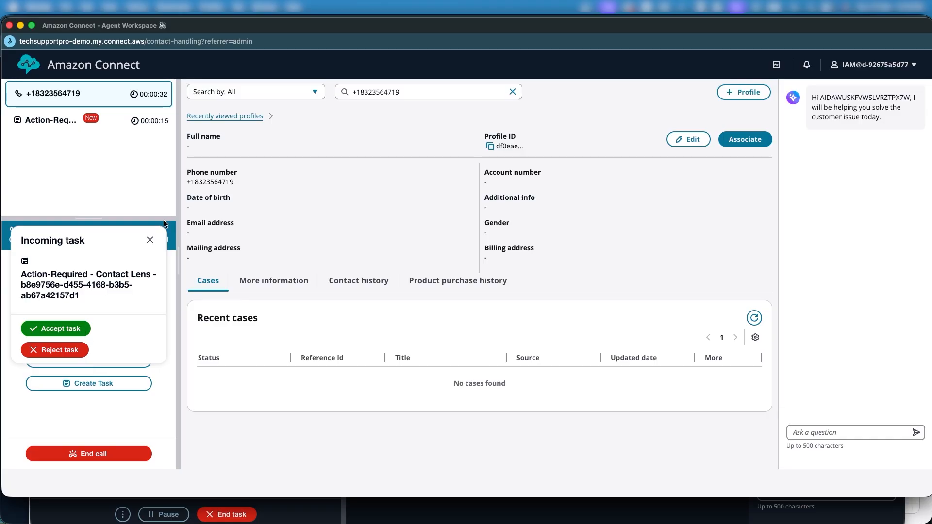
# - Dismiss the incoming task notification, then end the test call and close its contact
pyautogui.click(151, 240)
pyautogui.click(80, 452)
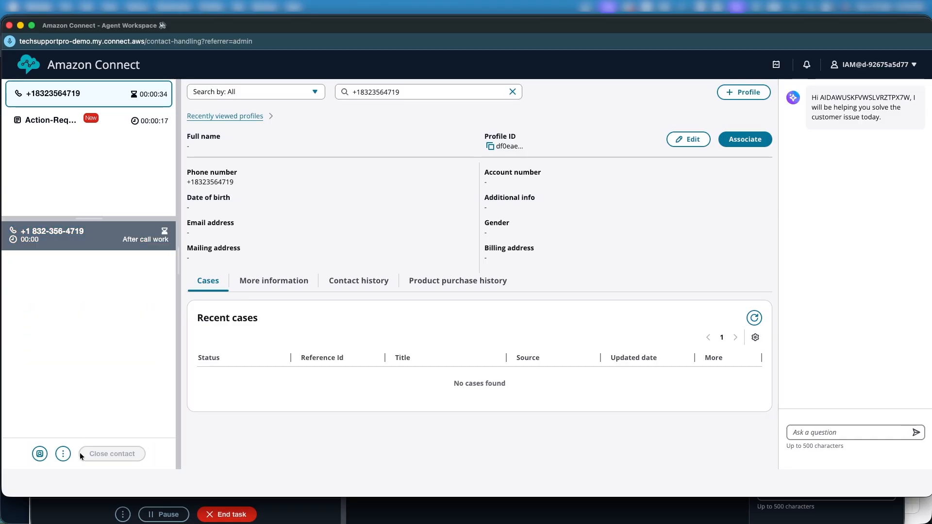
pyautogui.click(106, 451)
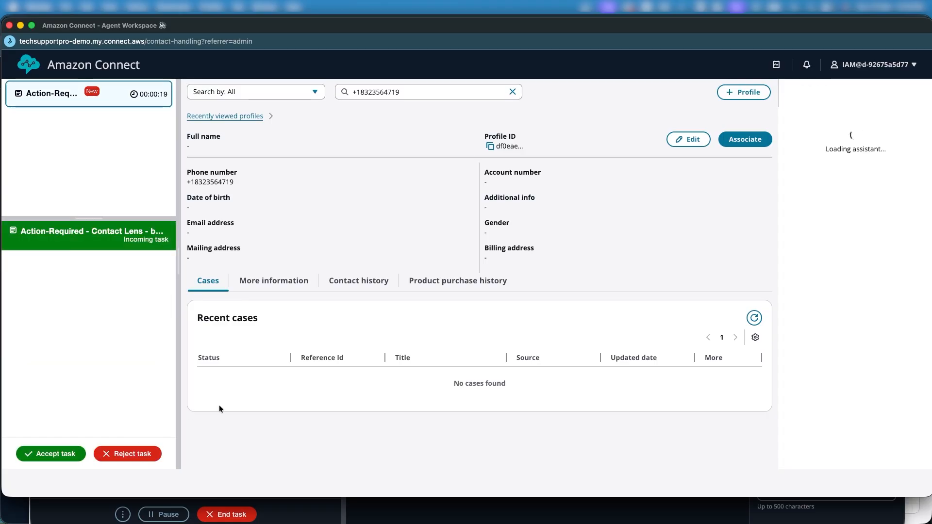
# - Reject the incoming Action-Required - Contact Lens task in the Agent Workspace that handled the test call
pyautogui.hotkey('ctrl', 'Up')
pyautogui.click(576, 233)
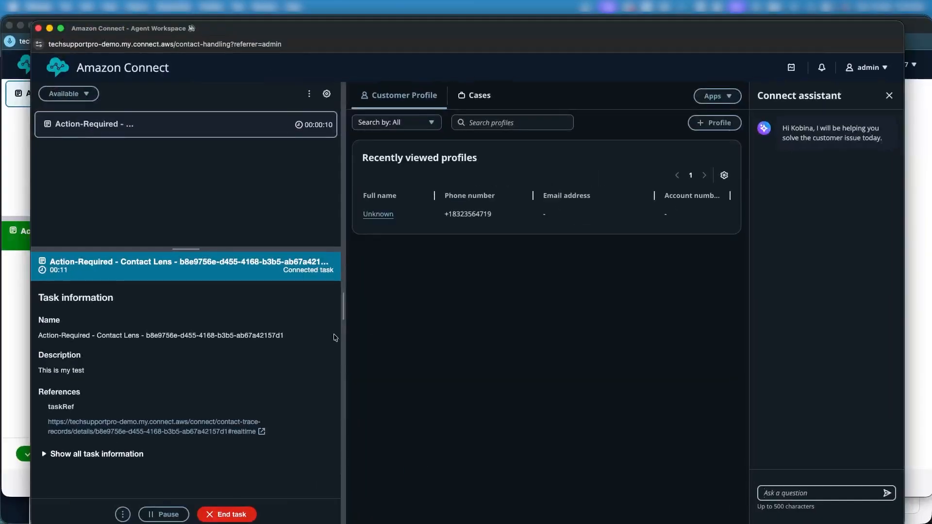
pyautogui.hotkey('ctrl', 'Up')
pyautogui.click(534, 426)
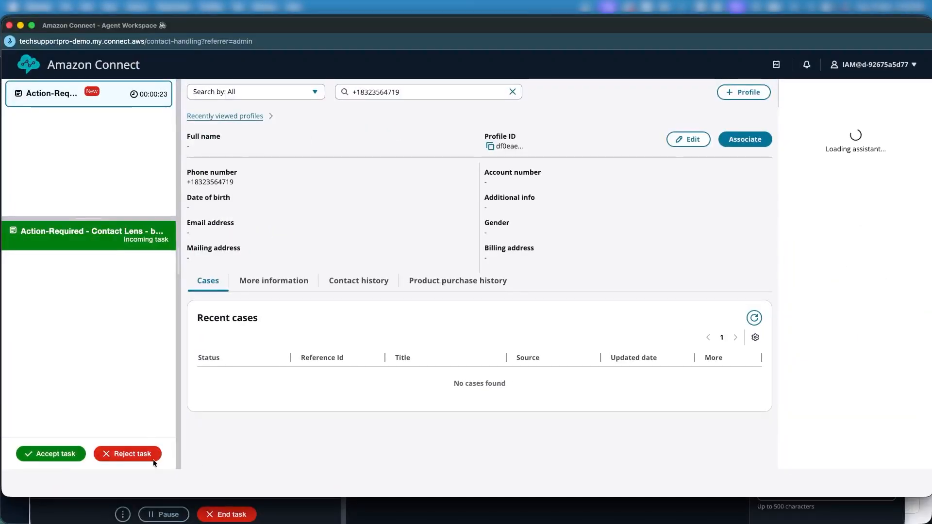
pyautogui.click(139, 455)
# - Switch to the admin user's Agent Workspace and accept the second incoming Action-Required - Contact Lens task
pyautogui.hotkey('ctrl', 'Up')
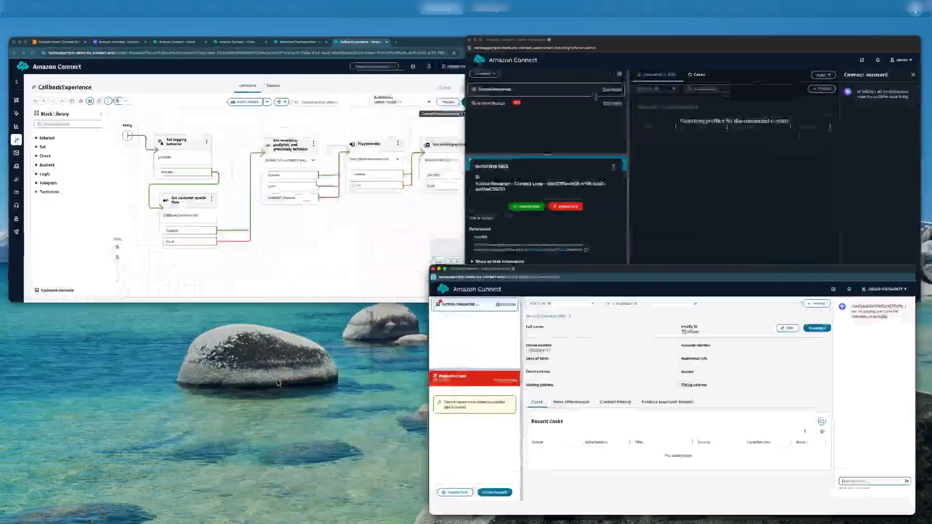
pyautogui.click(524, 378)
pyautogui.hotkey('ctrl', 'Up')
pyautogui.click(613, 196)
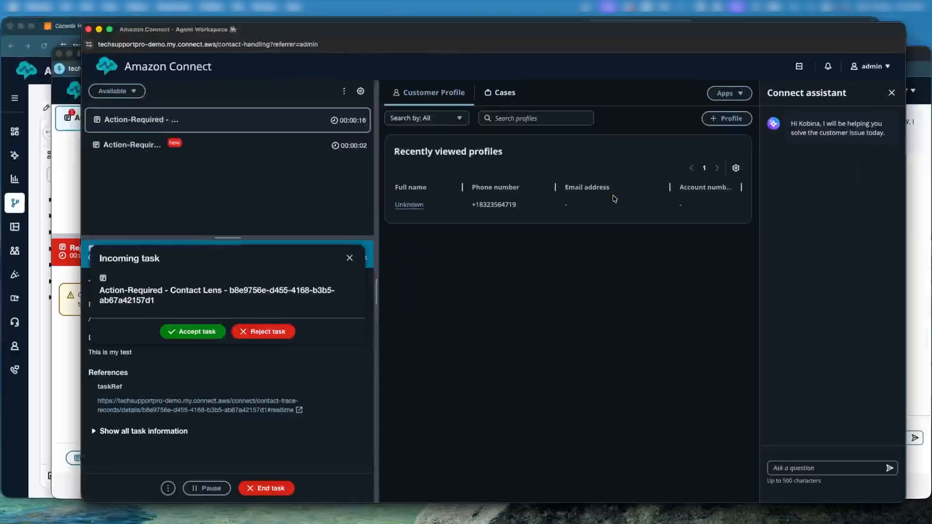
pyautogui.click(150, 351)
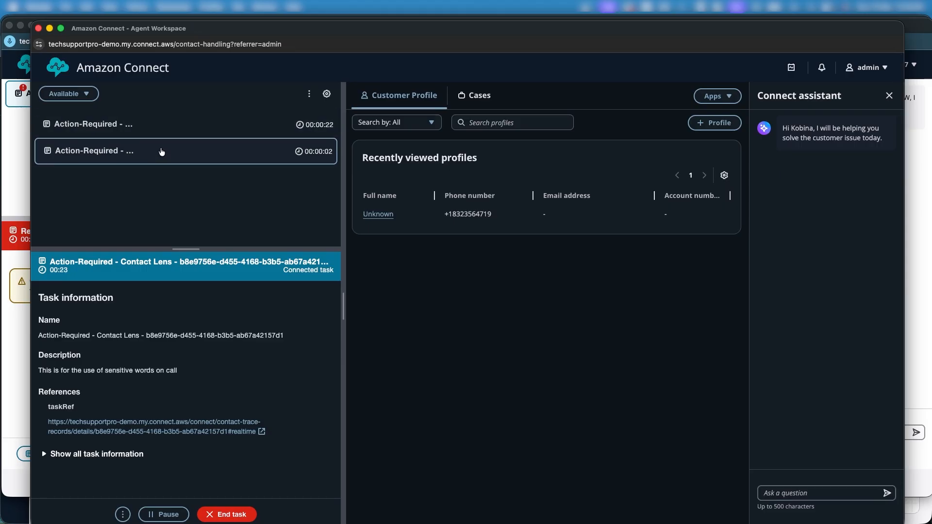
# - Expand and review all task information of the second task, and enlarge the contact list area above it
pyautogui.scroll(-2, 171, 321)
pyautogui.click(58, 425)
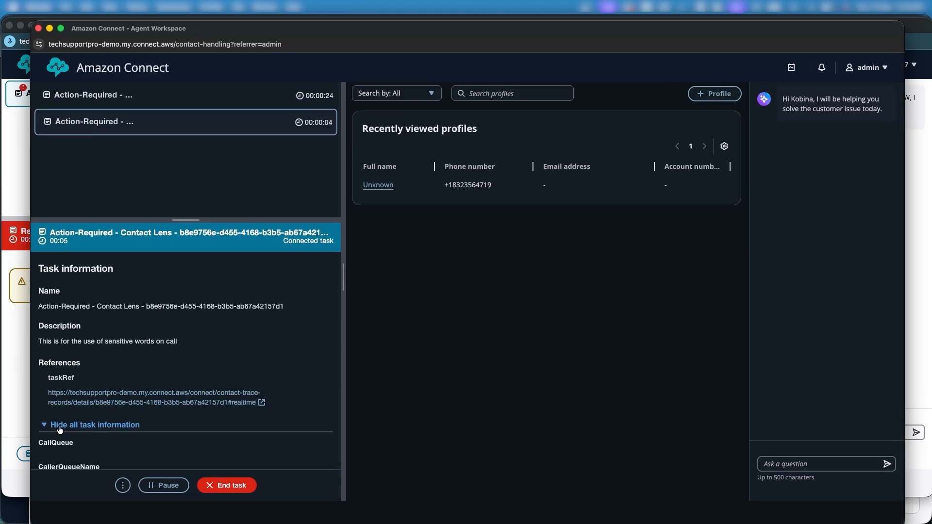
pyautogui.scroll(-3, 59, 430)
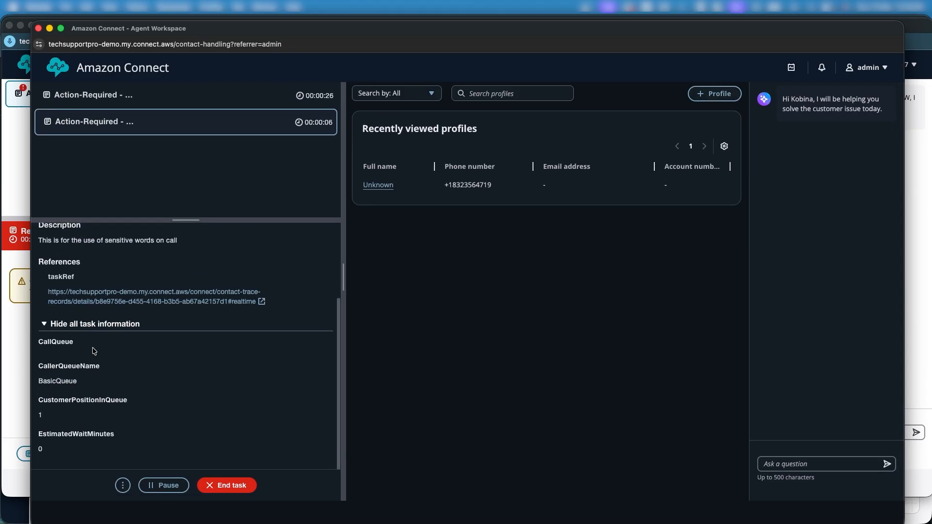
pyautogui.scroll(5, 93, 350)
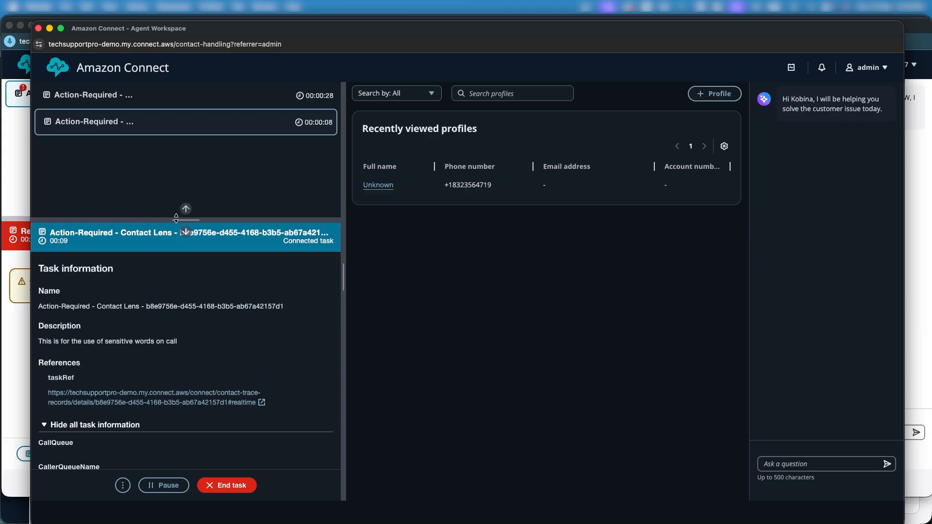
pyautogui.moveTo(176, 217); pyautogui.dragTo(201, 285)
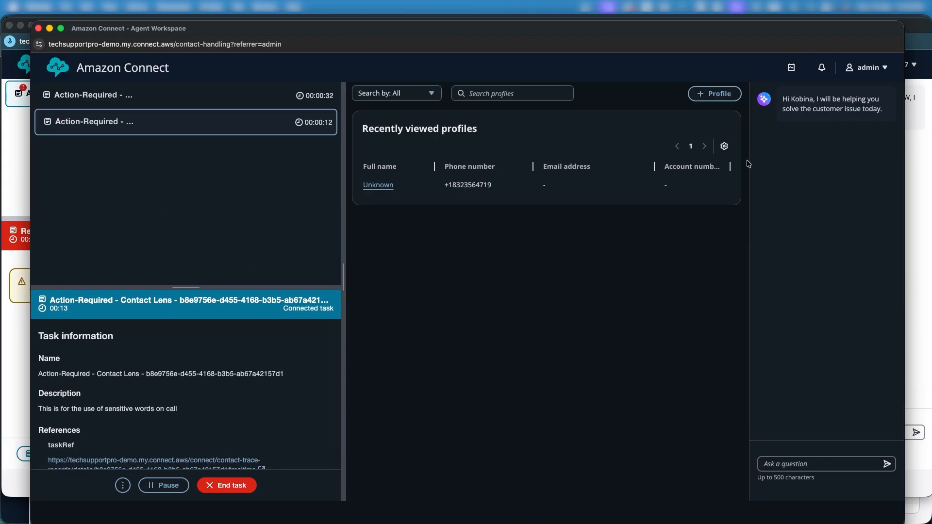
# - Close the rejected task in the other Agent Workspace and return to the browser window with the CallbackExperience flow
pyautogui.click(919, 177)
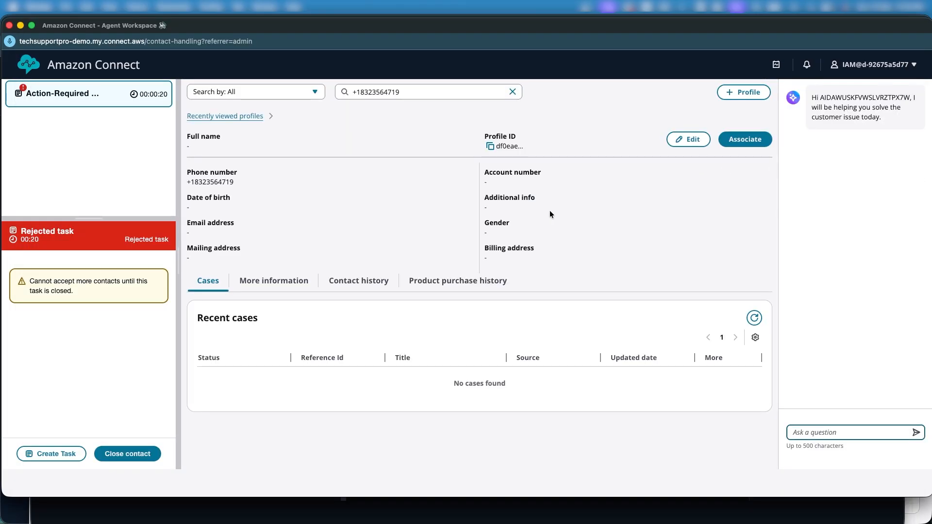
pyautogui.click(124, 456)
pyautogui.hotkey('ctrl', 'Up')
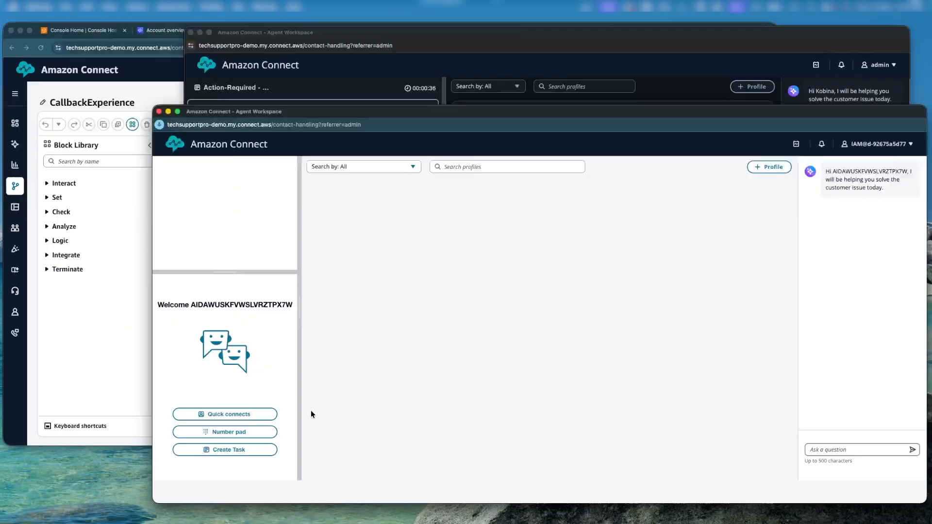
pyautogui.click(371, 197)
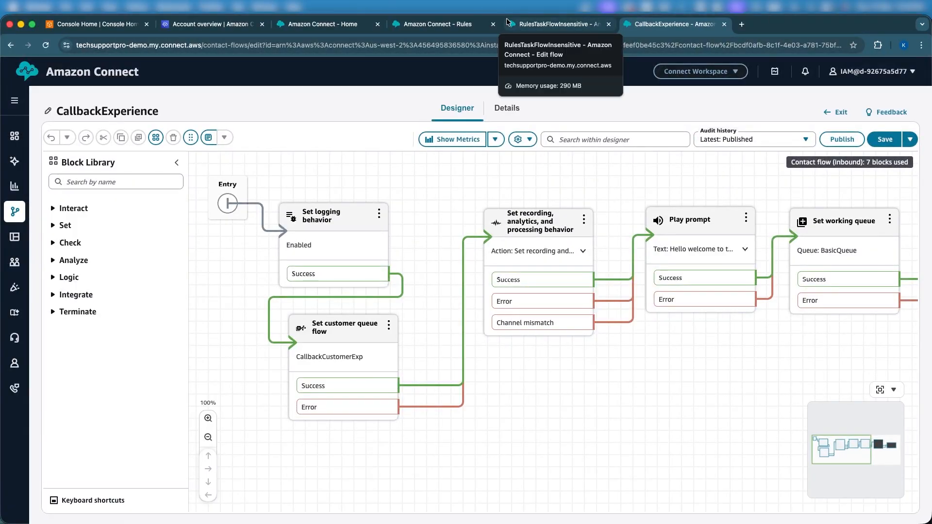
# - Open the Routing profiles page in a separate browser tab from the Amazon Connect home page
pyautogui.click(293, 26)
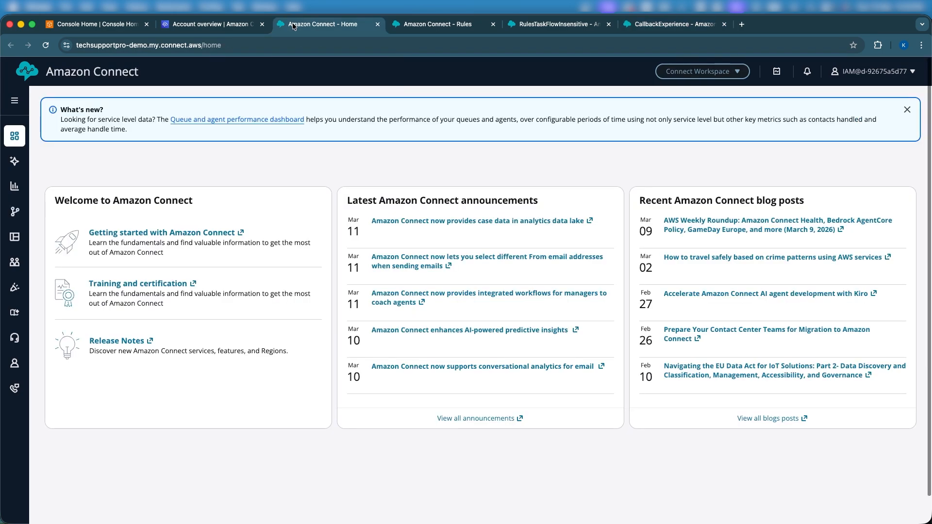
pyautogui.moveTo(14, 215)
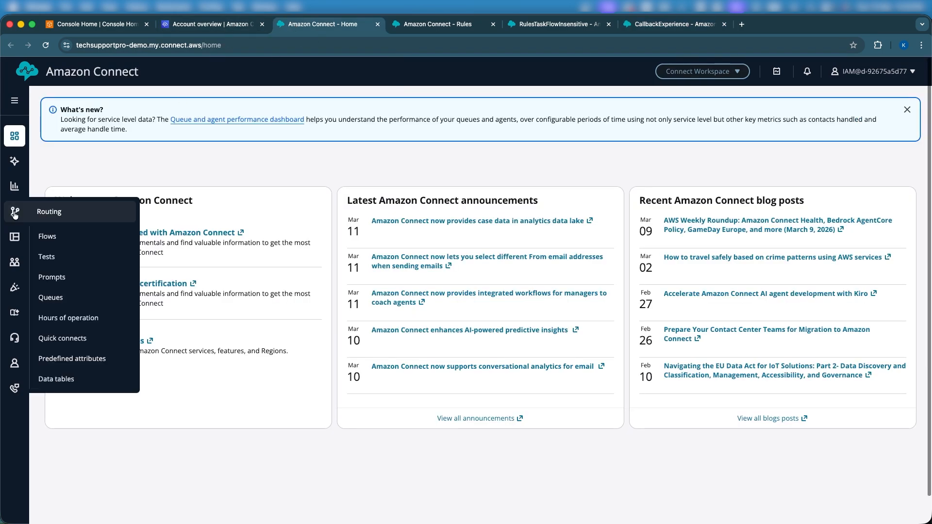
pyautogui.moveTo(16, 195)
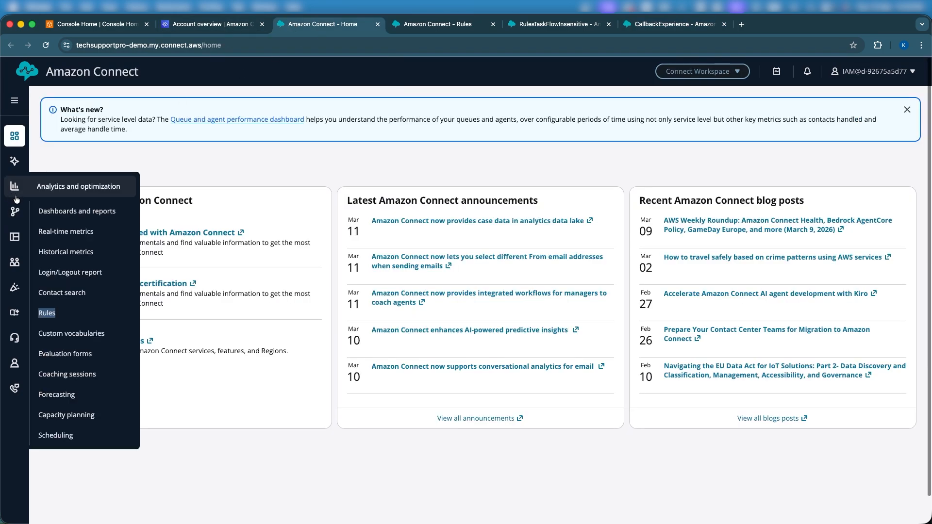
pyautogui.moveTo(14, 262)
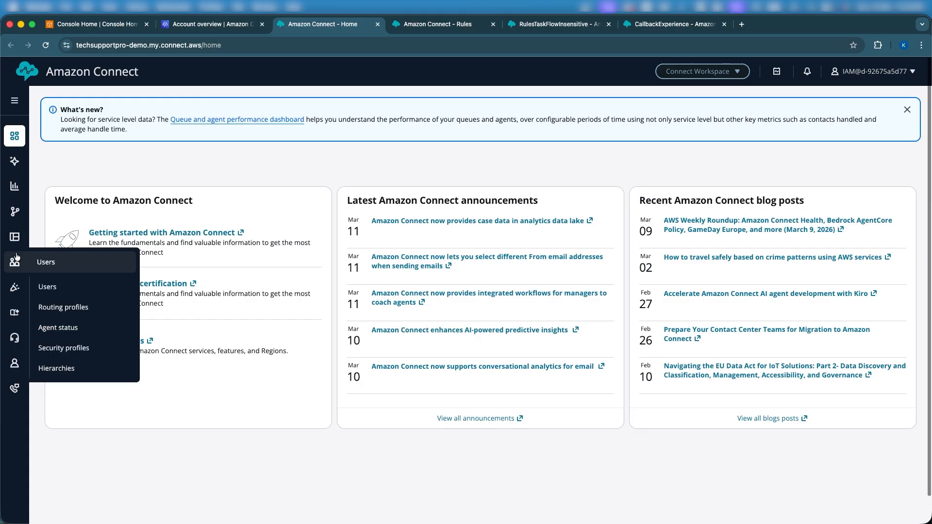
pyautogui.rightClick(87, 314)
pyautogui.click(111, 314)
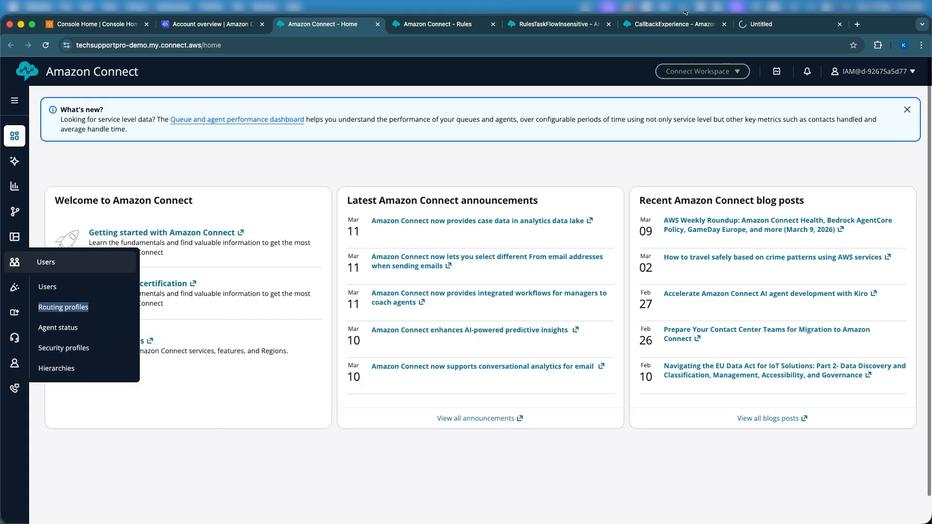
pyautogui.click(789, 24)
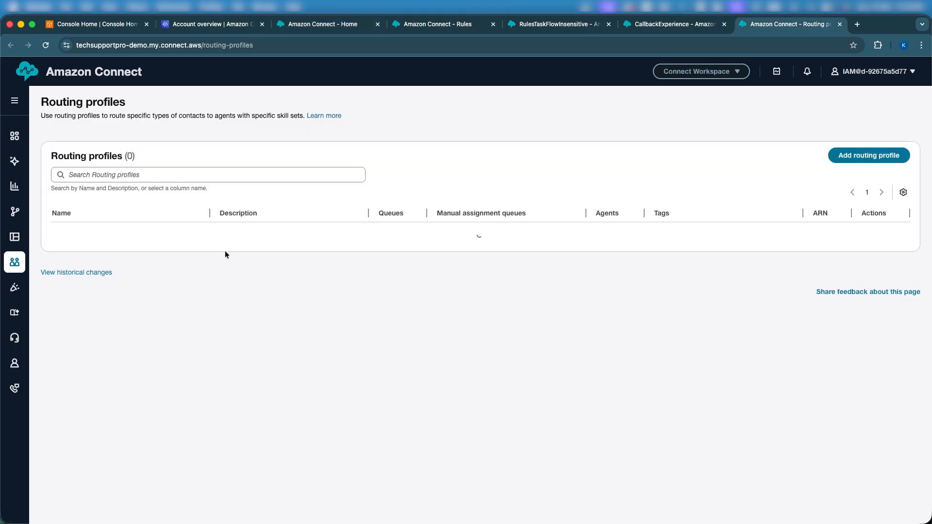
# - Open the Basic Routing Profile and review its channel settings and queues
pyautogui.click(82, 233)
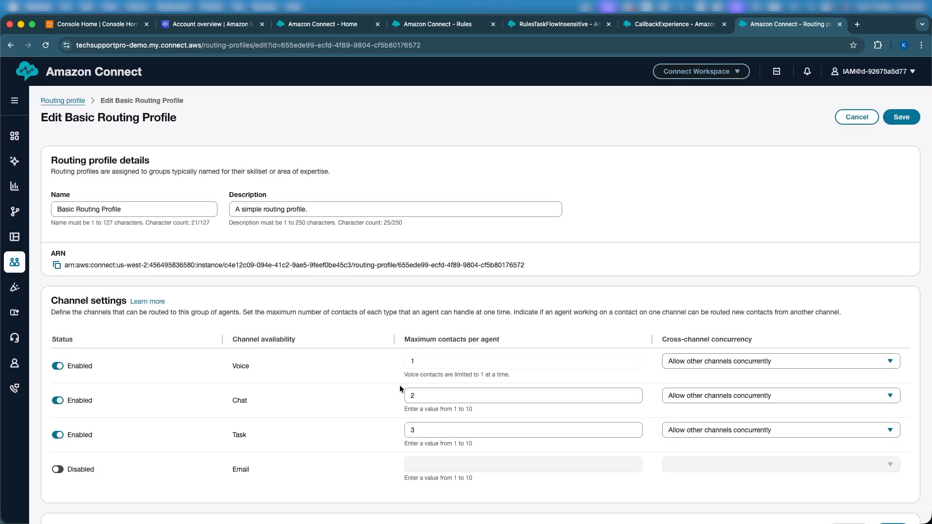
pyautogui.scroll(-8, 399, 385)
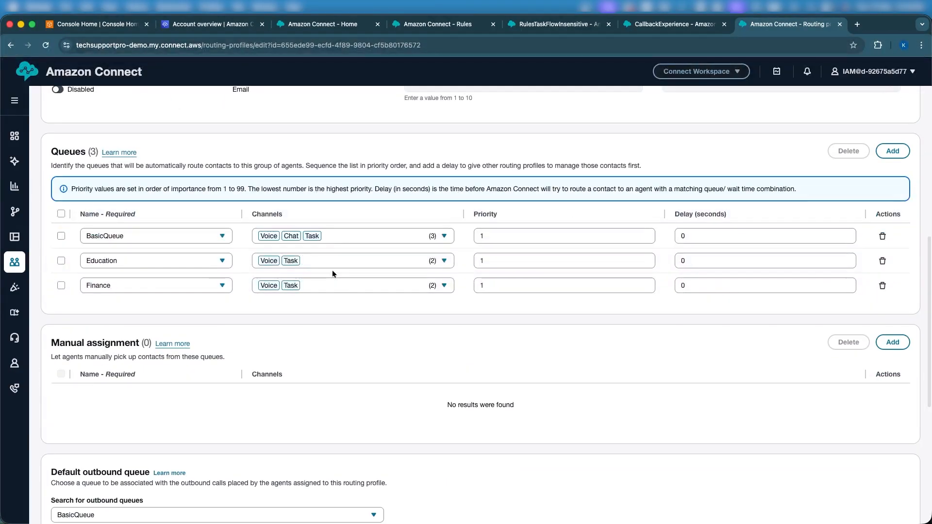
pyautogui.scroll(8, 426, 168)
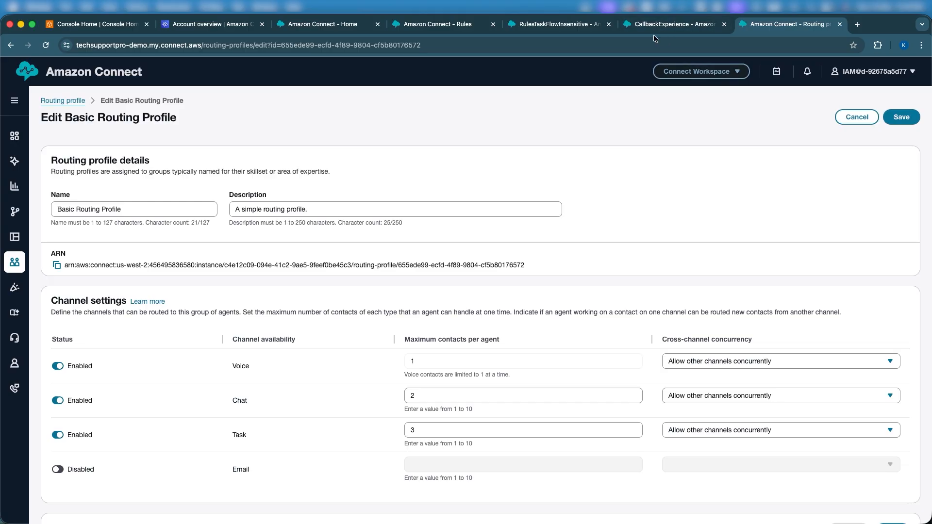
# - From the Rules page, open Dashboards and reports in a separate browser tab and open the Conversational analytics dashboard
pyautogui.click(441, 28)
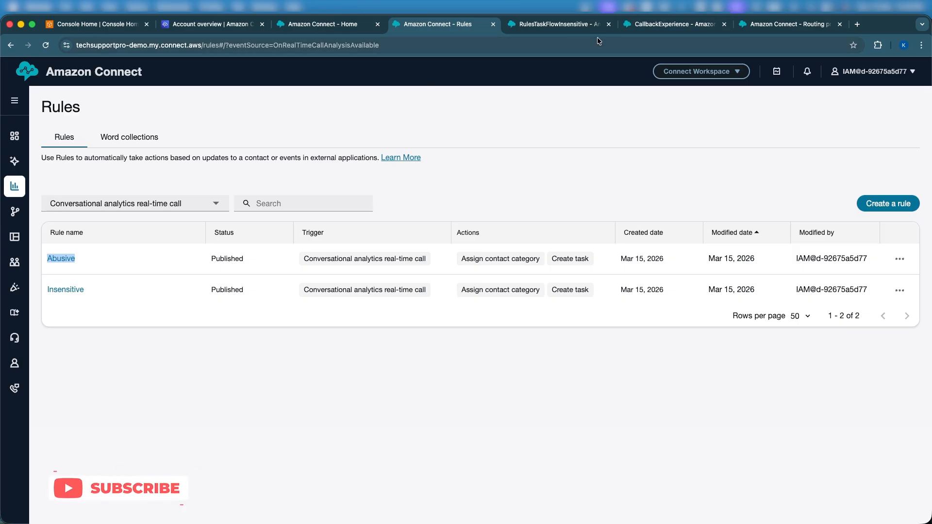
pyautogui.moveTo(19, 189)
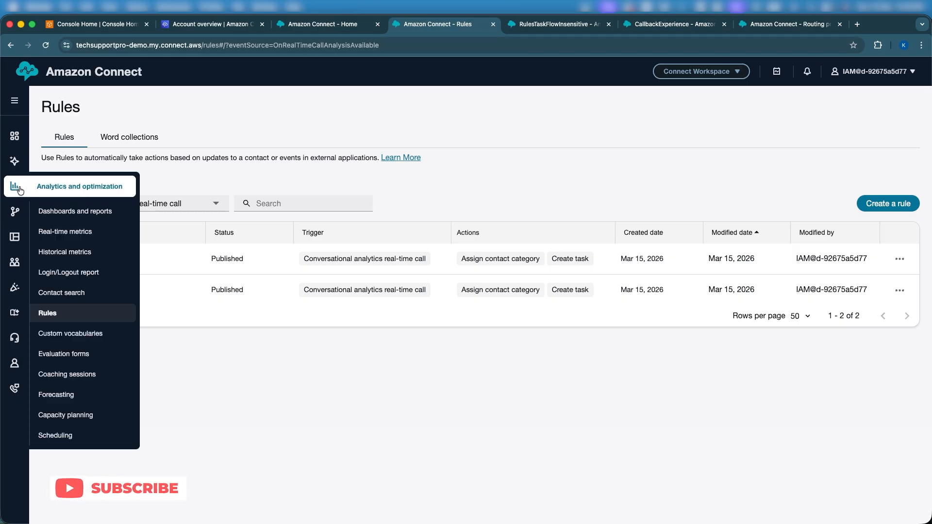
pyautogui.rightClick(78, 212)
pyautogui.click(97, 216)
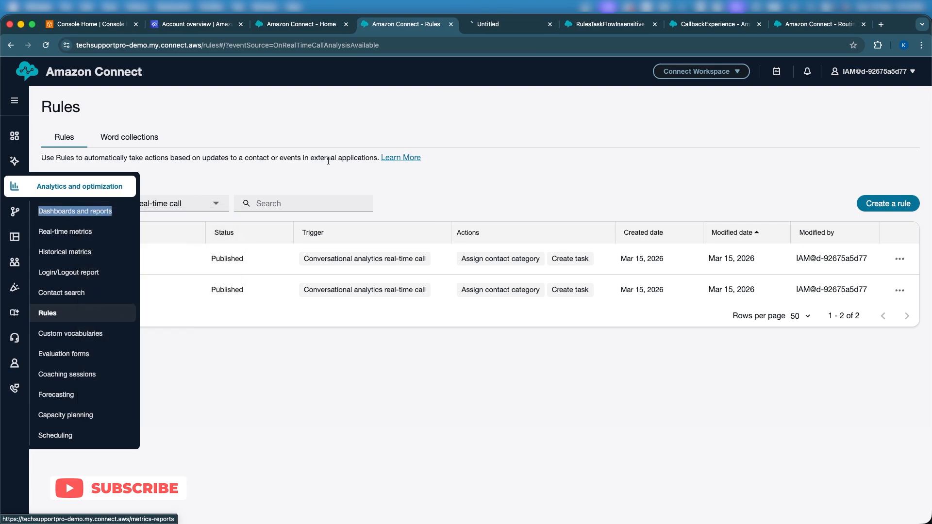
pyautogui.click(491, 24)
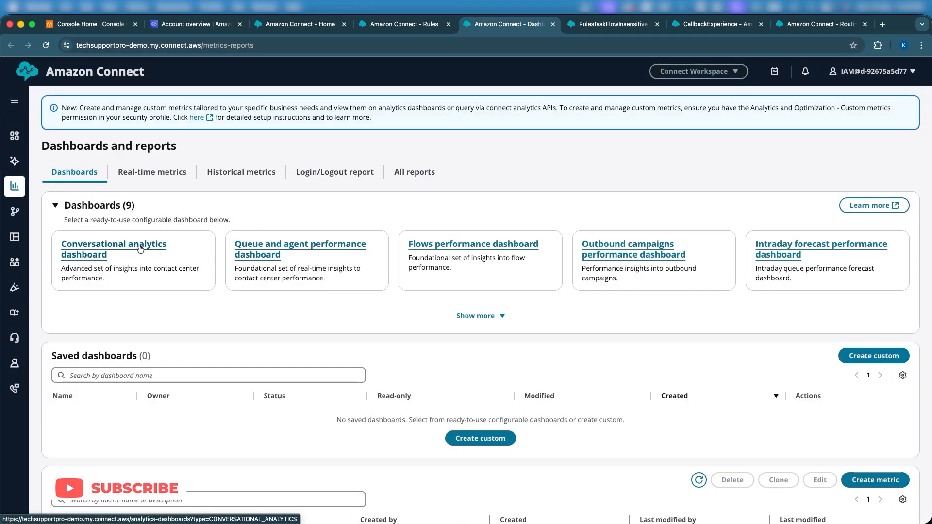
pyautogui.click(140, 249)
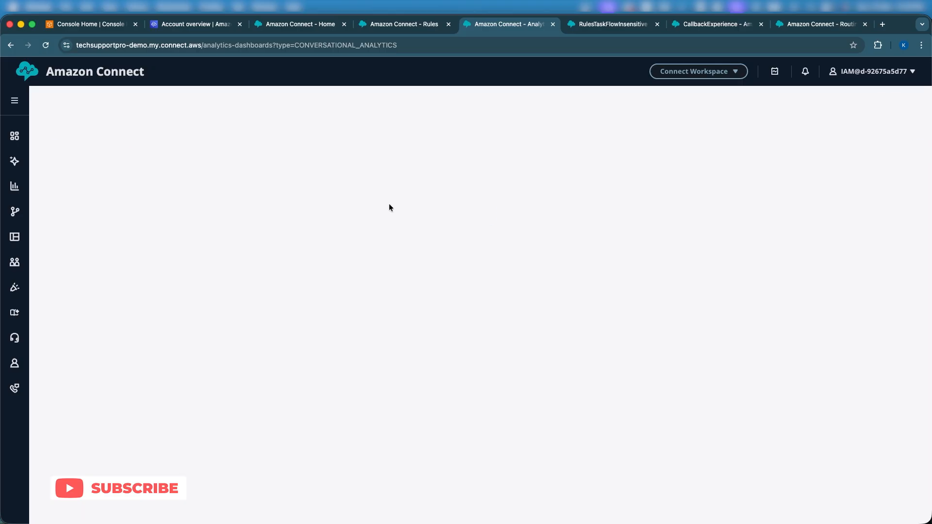
# - Filter the Contact categories widget by the contact category Abusive
pyautogui.scroll(-7, 125, 354)
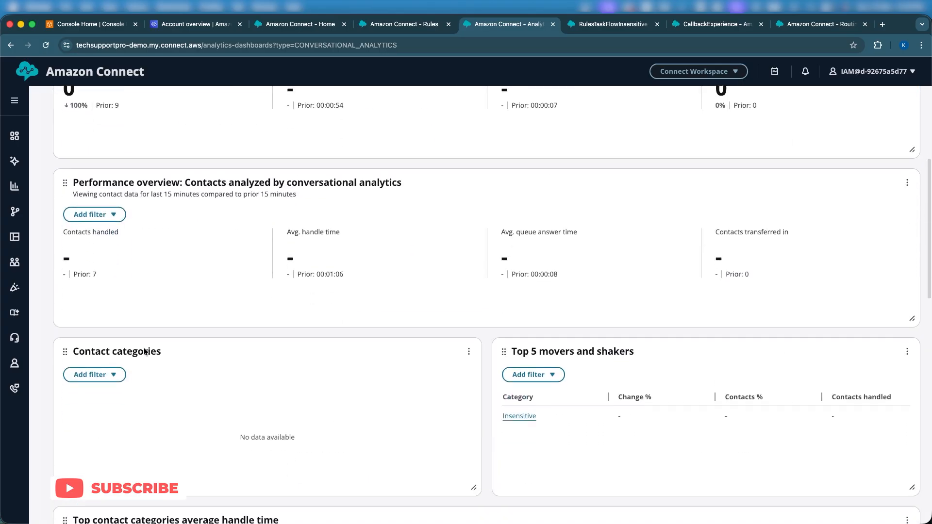
pyautogui.click(107, 346)
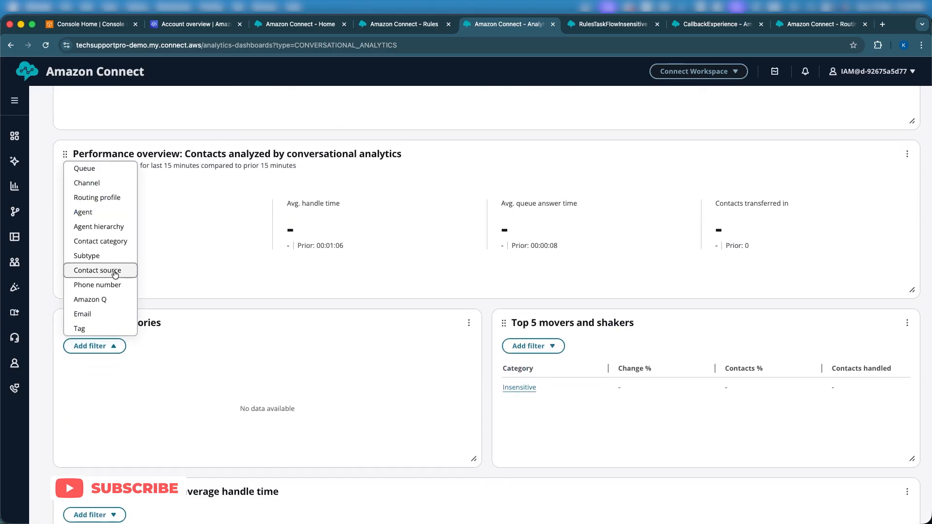
pyautogui.click(103, 242)
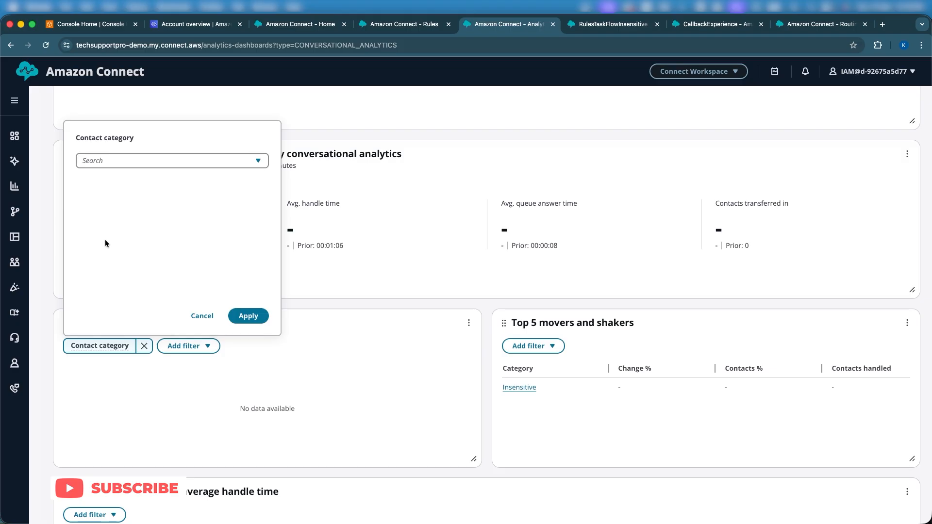
pyautogui.click(142, 160)
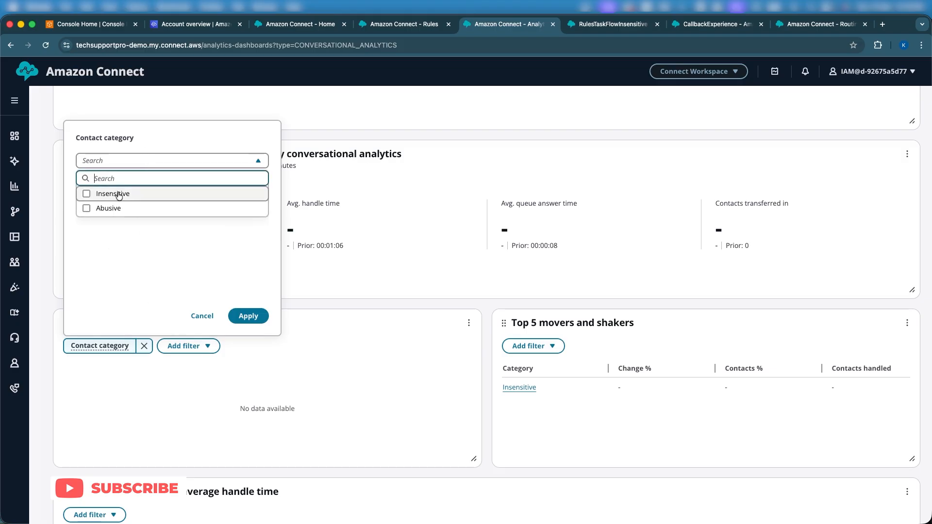
pyautogui.click(112, 208)
pyautogui.click(248, 315)
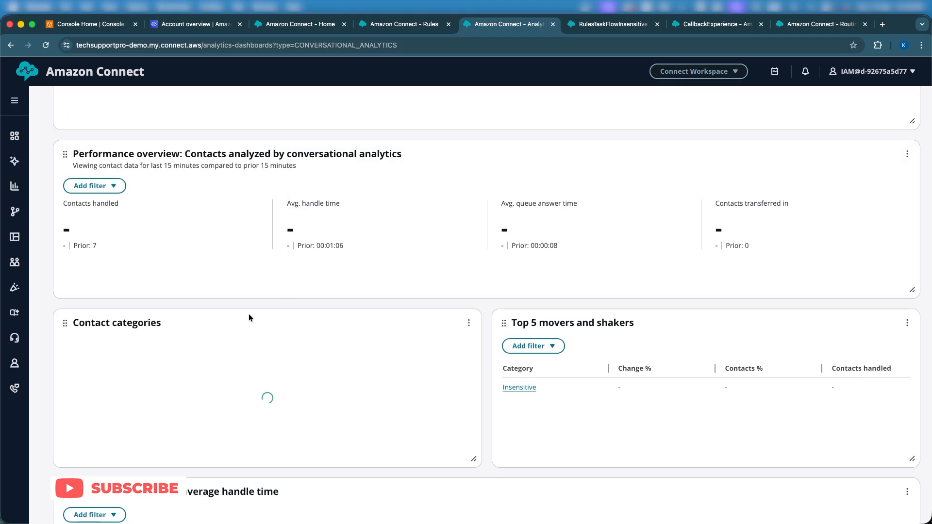
pyautogui.scroll(-1, 326, 325)
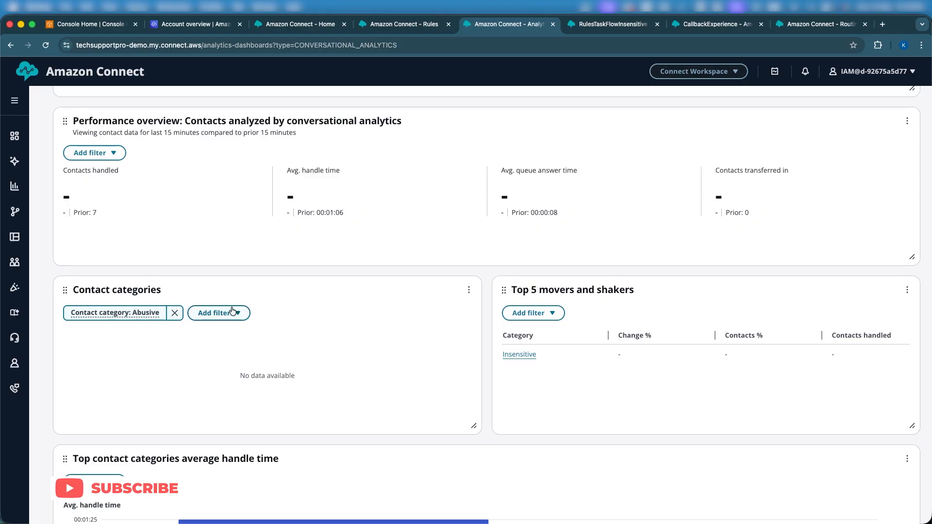
# - Add Insensitive to the contact category filter on the Contact categories widget, alongside Abusive
pyautogui.click(139, 318)
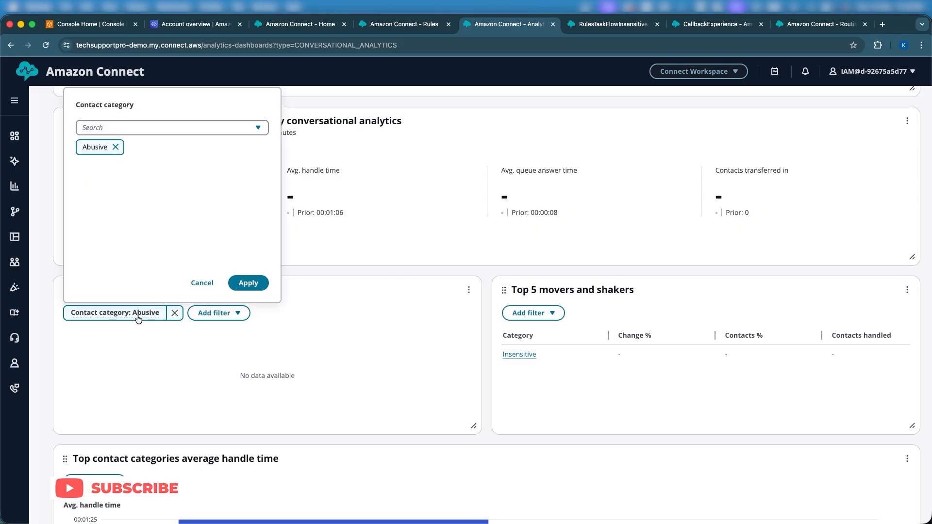
pyautogui.click(123, 128)
pyautogui.click(87, 161)
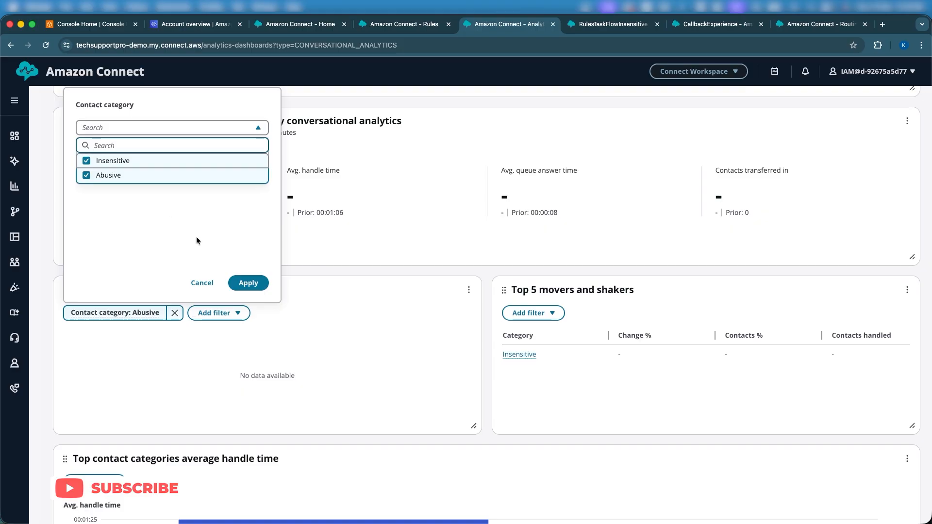
pyautogui.click(248, 283)
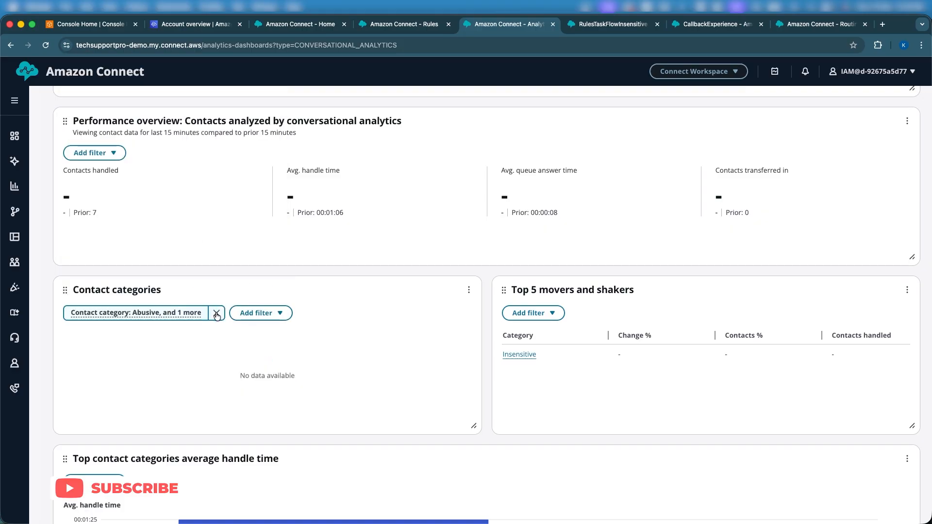
# - Set the dashboard's trailing time range to 30m and review the Contact categories and Top 5 movers and shakers widgets
pyautogui.scroll(6, 257, 312)
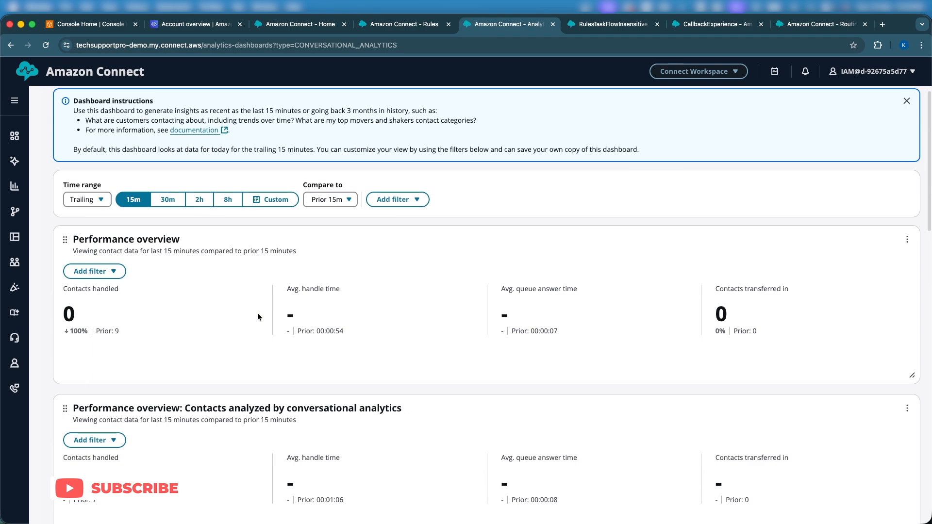
pyautogui.click(167, 199)
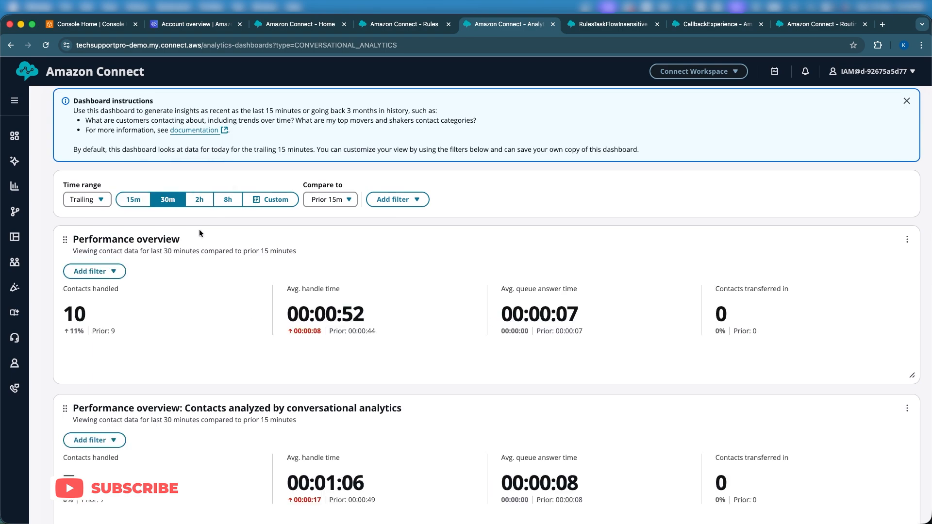
pyautogui.scroll(-10, 198, 234)
pyautogui.scroll(2, 199, 233)
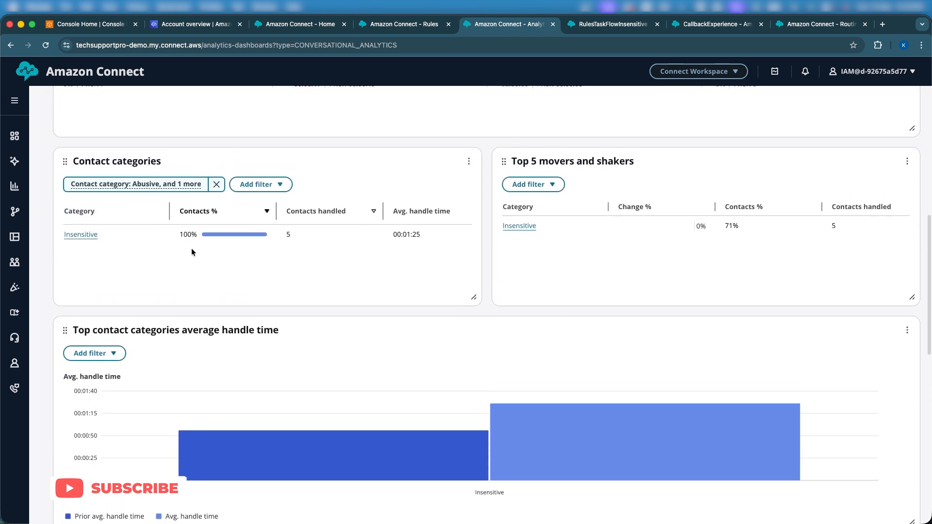
pyautogui.scroll(8, 191, 252)
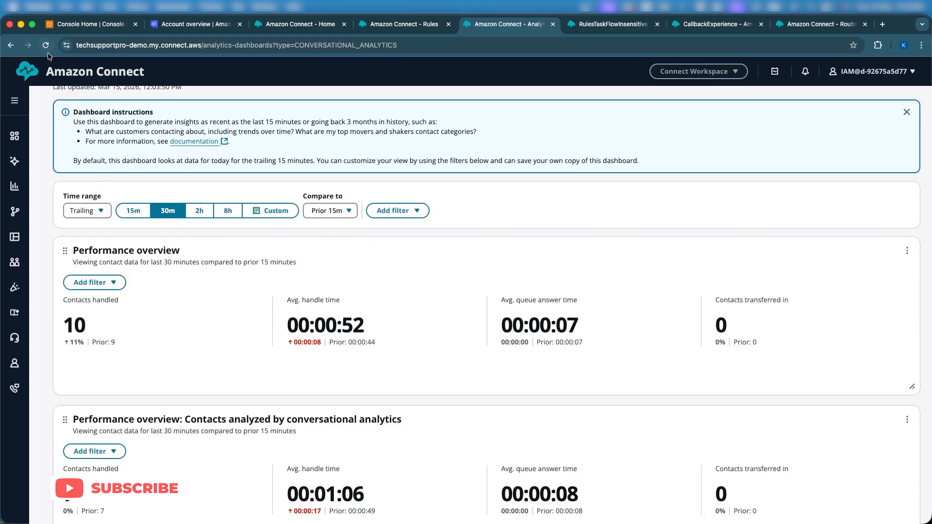
pyautogui.scroll(-6, 233, 305)
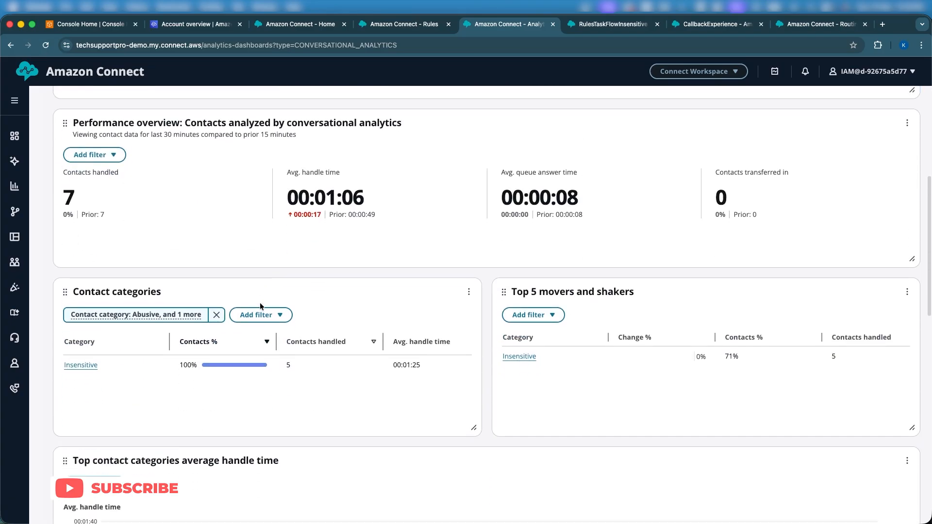
pyautogui.scroll(8, 403, 259)
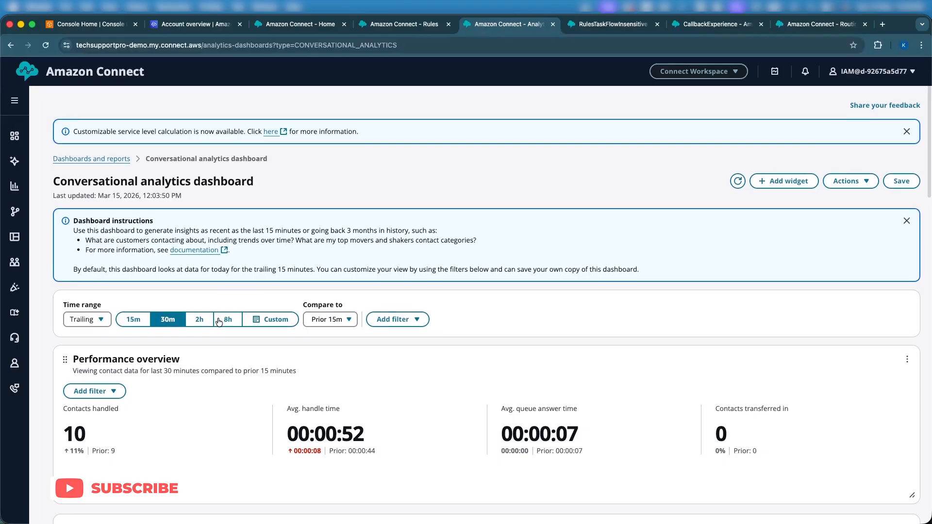
# - Switch back to the Rules browser tab and open the Insensitive rule to view its conditions
pyautogui.click(594, 25)
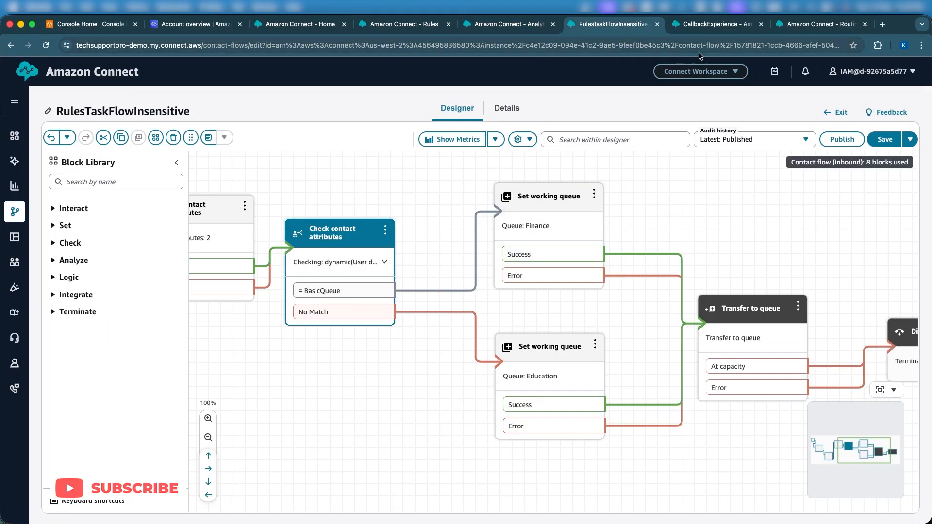
pyautogui.click(716, 24)
pyautogui.click(403, 25)
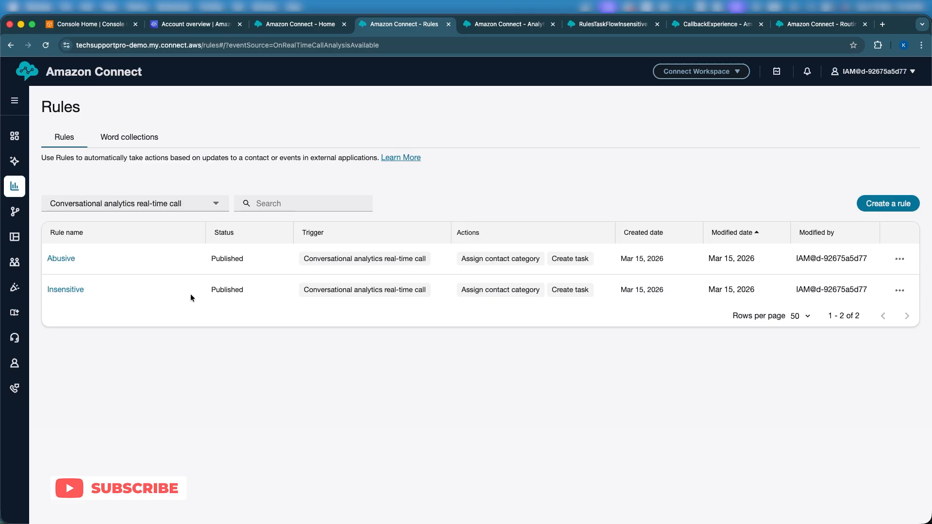
pyautogui.click(71, 291)
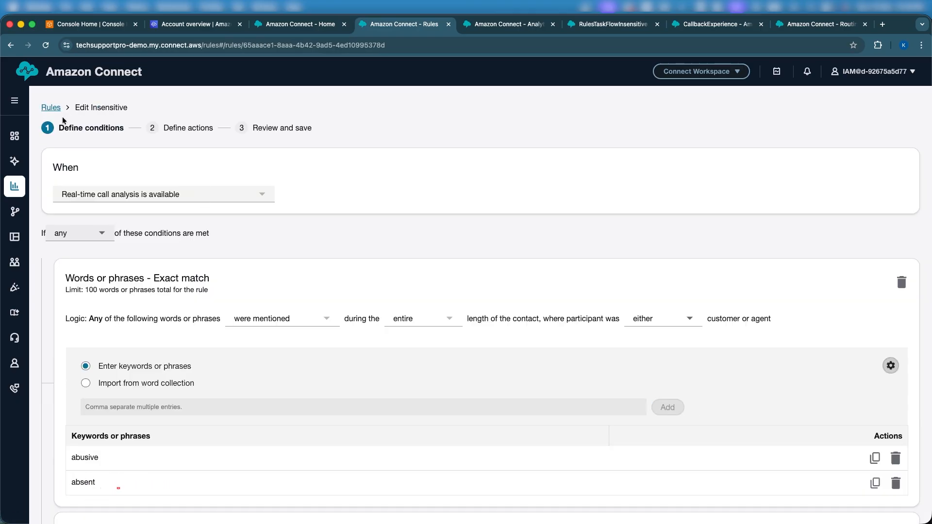
# - Return to the Rules list, reload it, and filter it to Conversational analytics real-time call
pyautogui.click(51, 107)
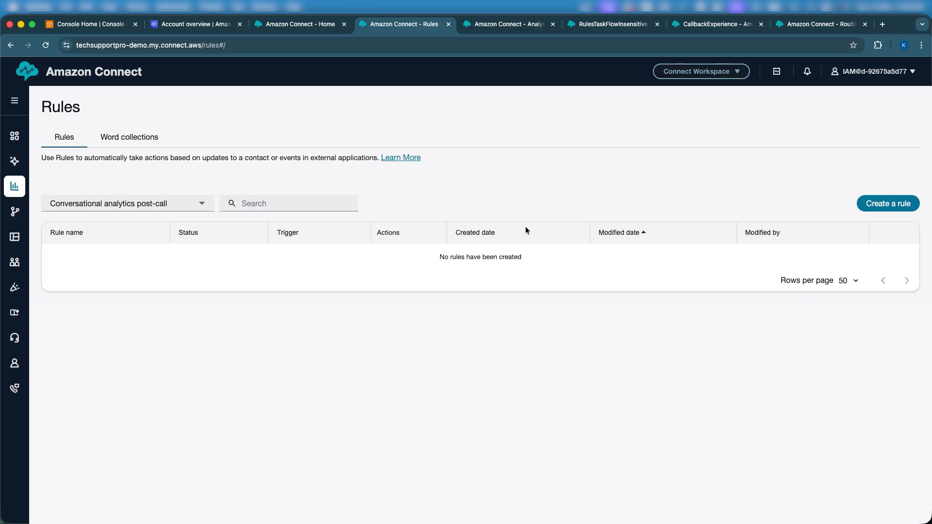
pyautogui.click(45, 45)
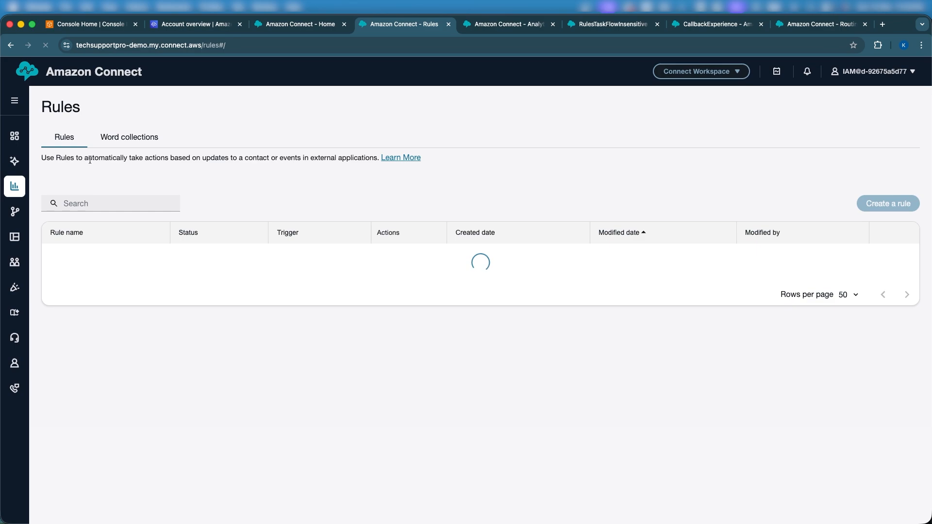
pyautogui.click(146, 204)
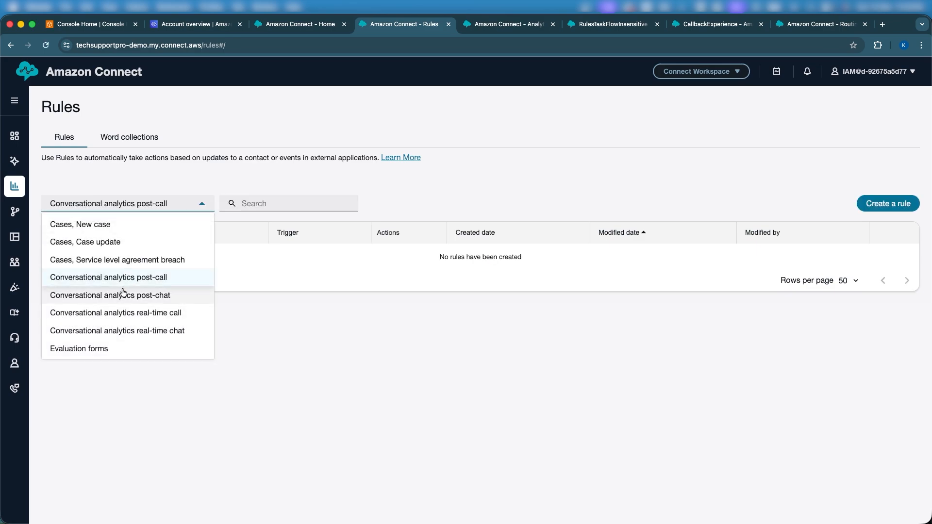
pyautogui.click(131, 314)
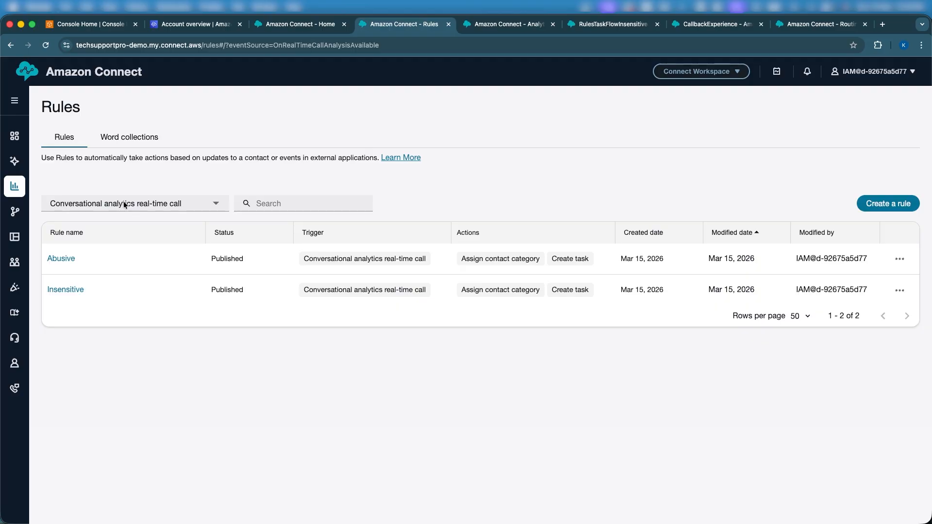
# - Open the Abusive rule, review its keyword conditions, and proceed to its defined actions
pyautogui.click(54, 258)
pyautogui.scroll(-6, 164, 269)
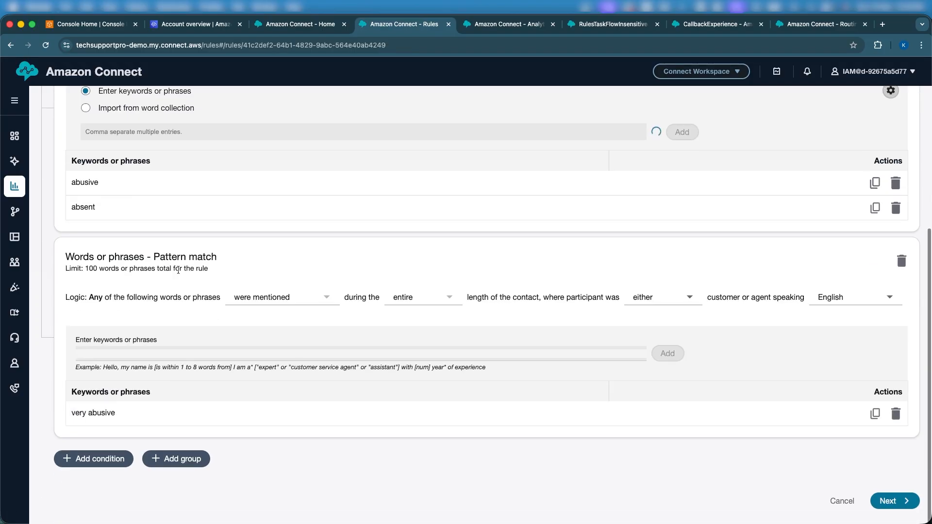
pyautogui.click(888, 506)
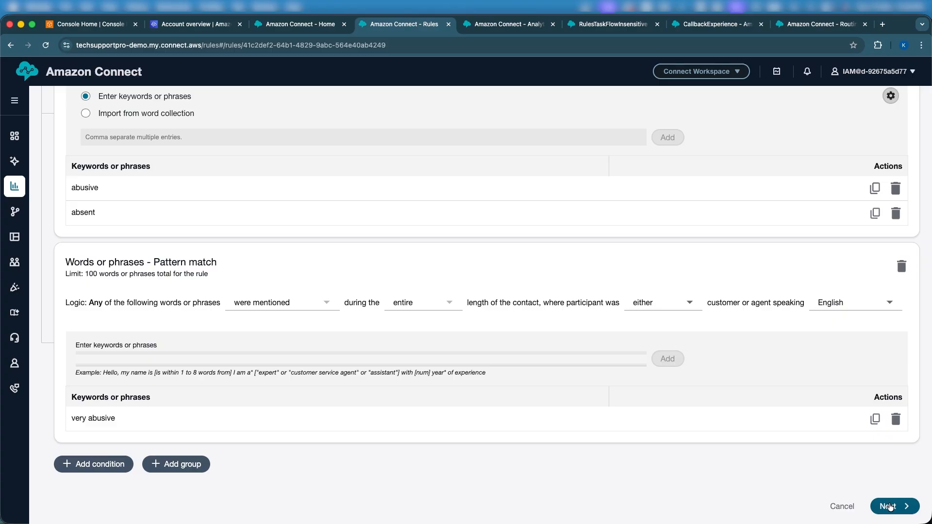
pyautogui.scroll(-2, 738, 474)
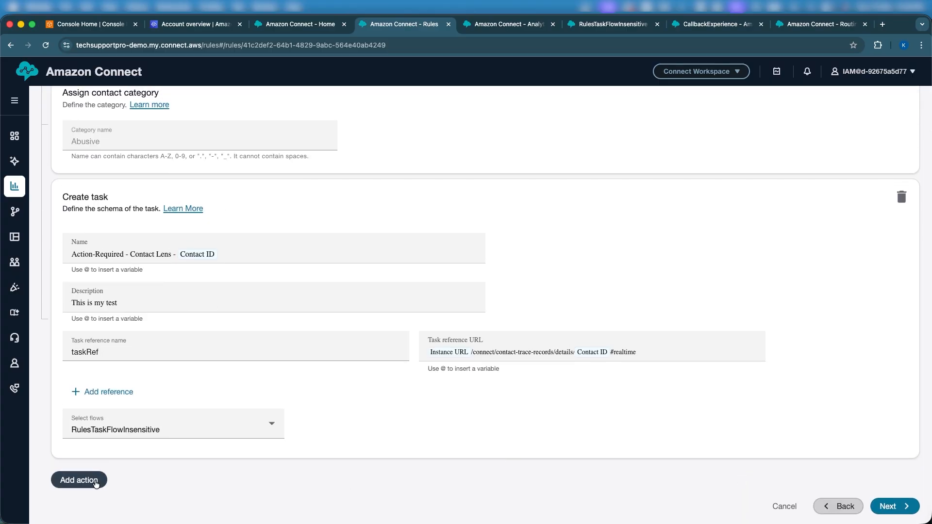
# - Add a Send email notification action to the Abusive rule and show the agents available as recipients
pyautogui.click(100, 483)
pyautogui.click(107, 453)
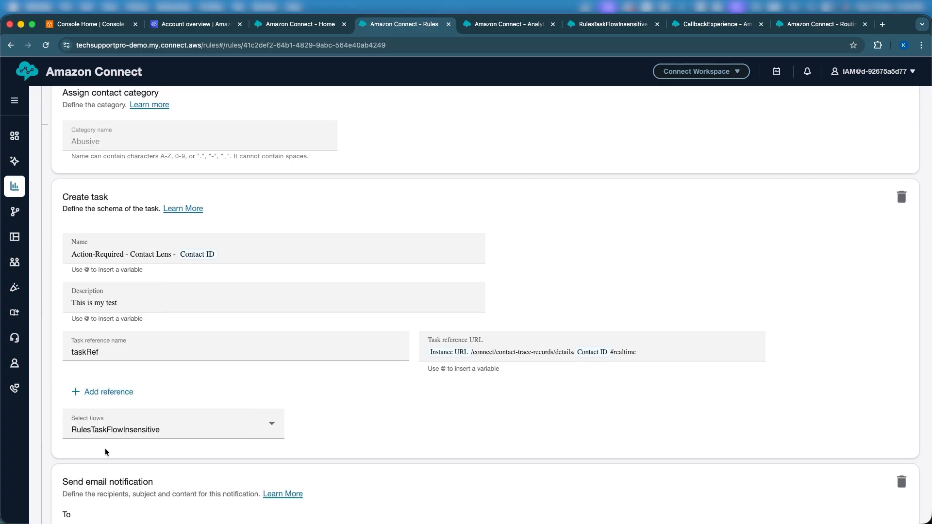
pyautogui.scroll(-7, 104, 505)
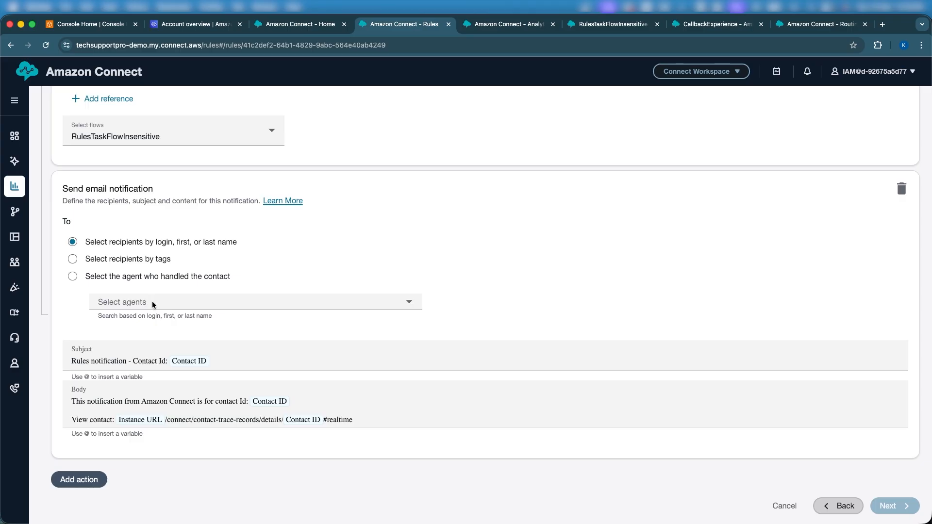
pyautogui.click(152, 304)
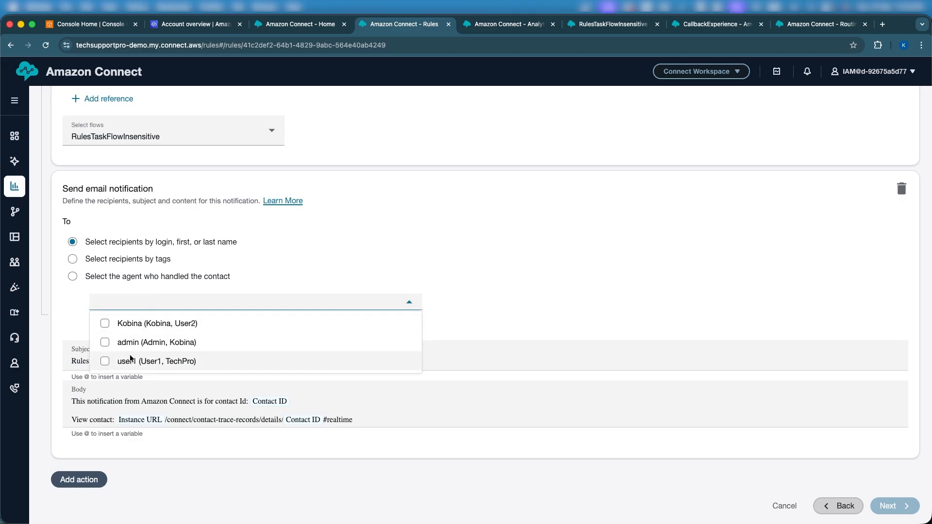
# - Close the recipient list and insert the Instance URL variable at the end of the notification email's body
pyautogui.click(395, 398)
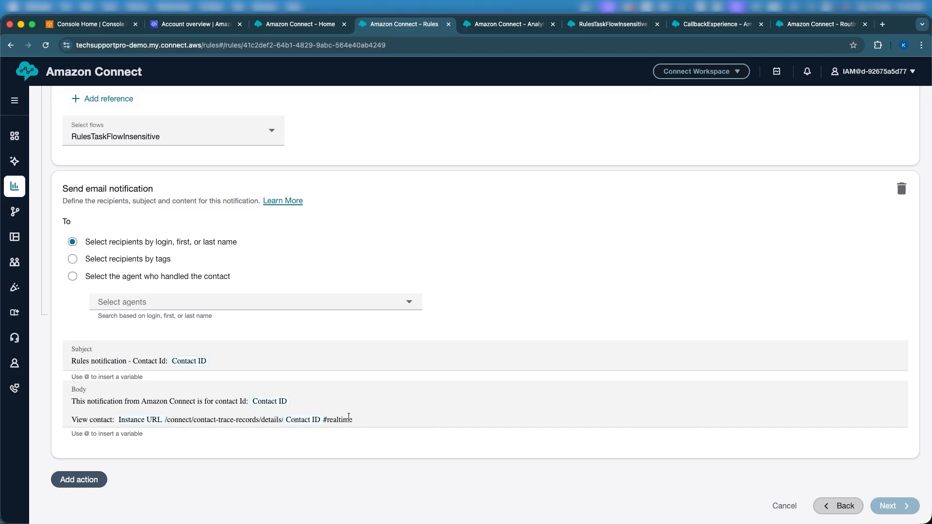
pyautogui.write('@')
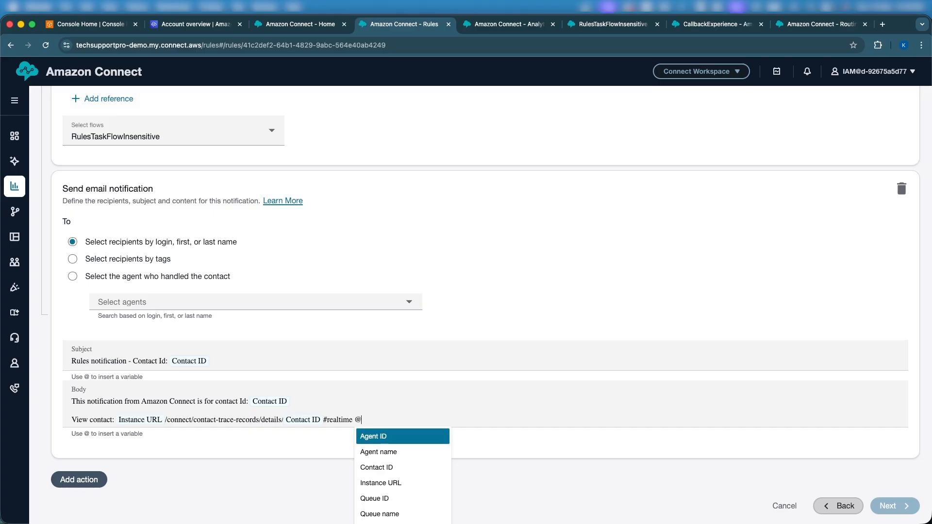
pyautogui.scroll(-1, 388, 470)
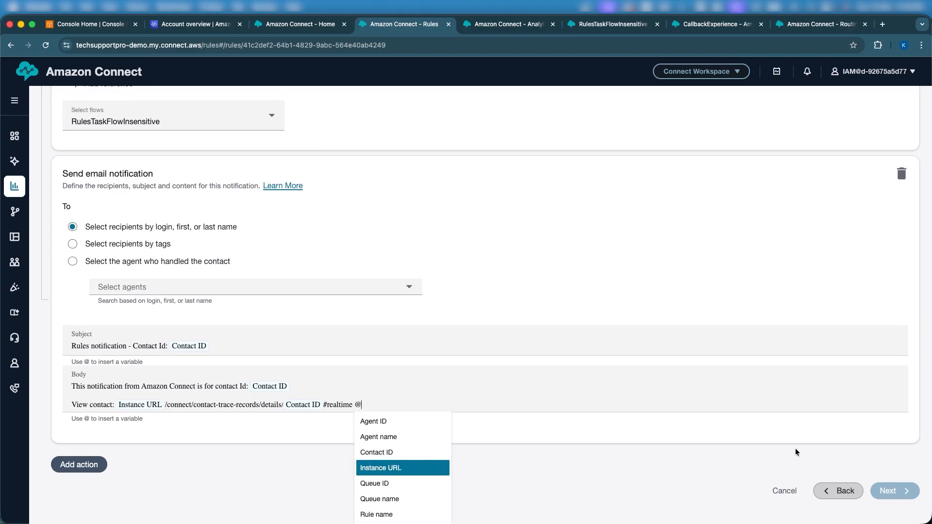
pyautogui.press('Return')
pyautogui.scroll(10, 660, 330)
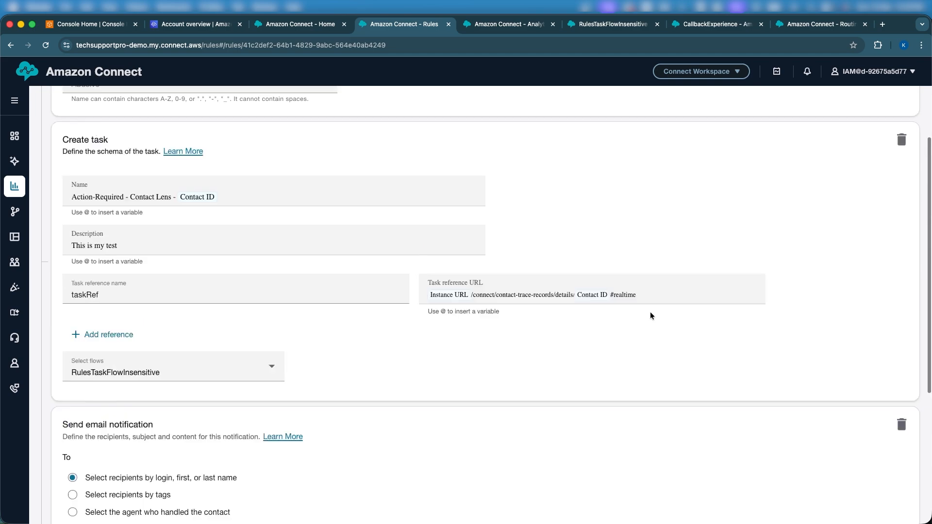
# - Examine the RulesTaskFlowInsensitive flow from Entry through the attribute check and working queue blocks to Transfer to queue and Disconnect
pyautogui.click(609, 23)
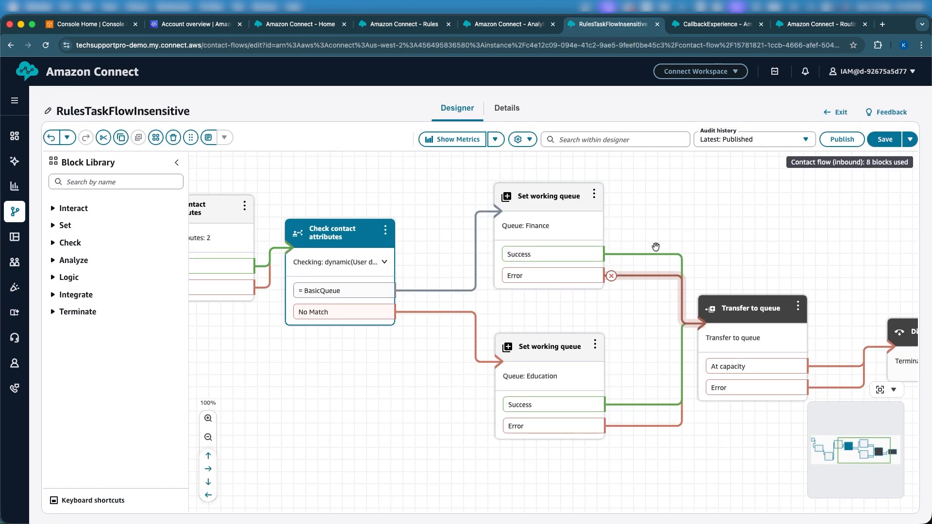
pyautogui.hscroll(-8, 655, 246)
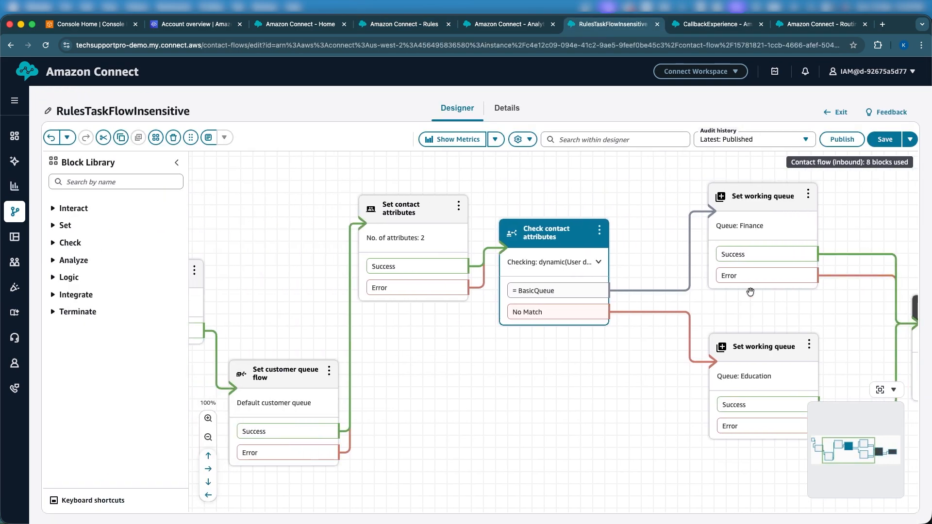
pyautogui.hscroll(-6, 634, 292)
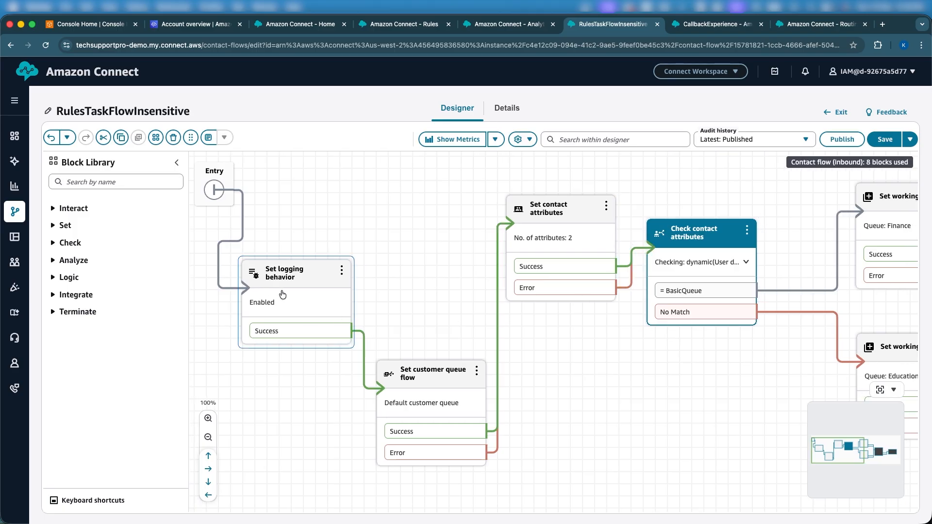
pyautogui.hscroll(6, 516, 364)
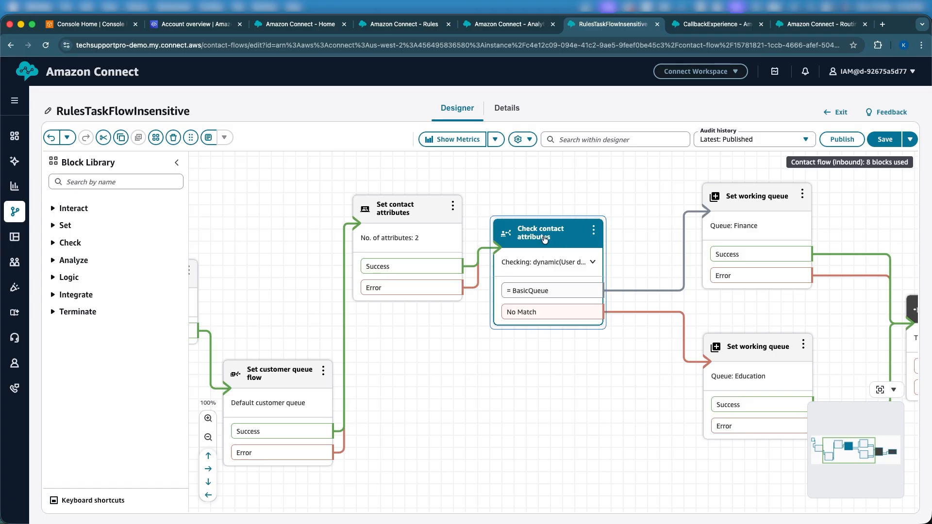
pyautogui.hscroll(8, 566, 213)
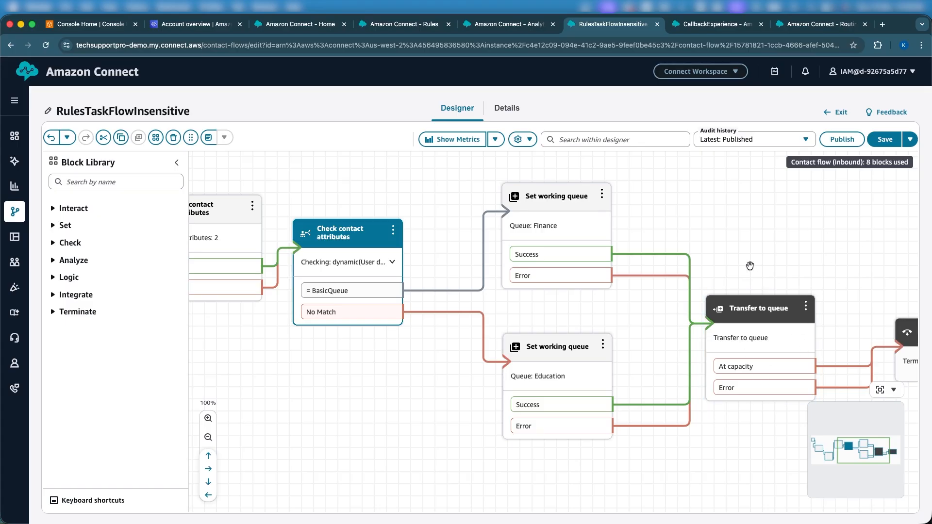
pyautogui.moveTo(749, 266); pyautogui.dragTo(695, 273)
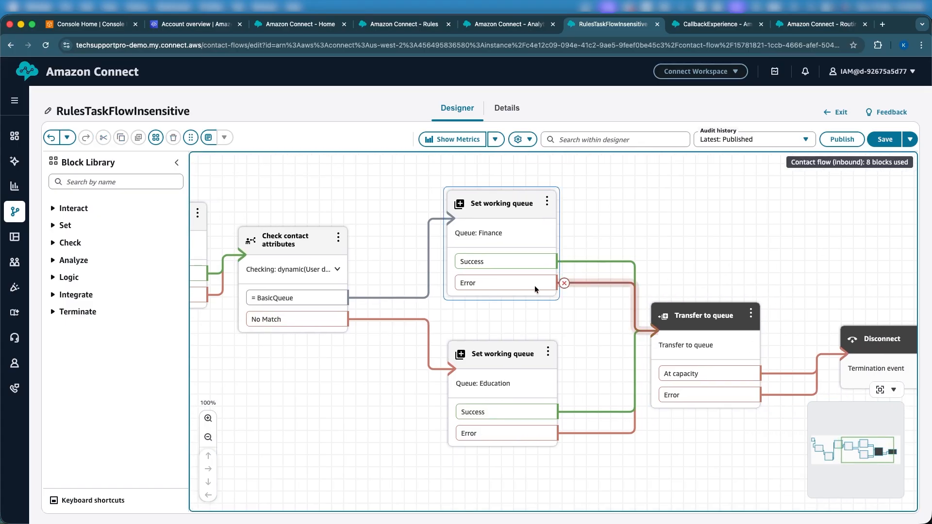
pyautogui.hscroll(3, 630, 252)
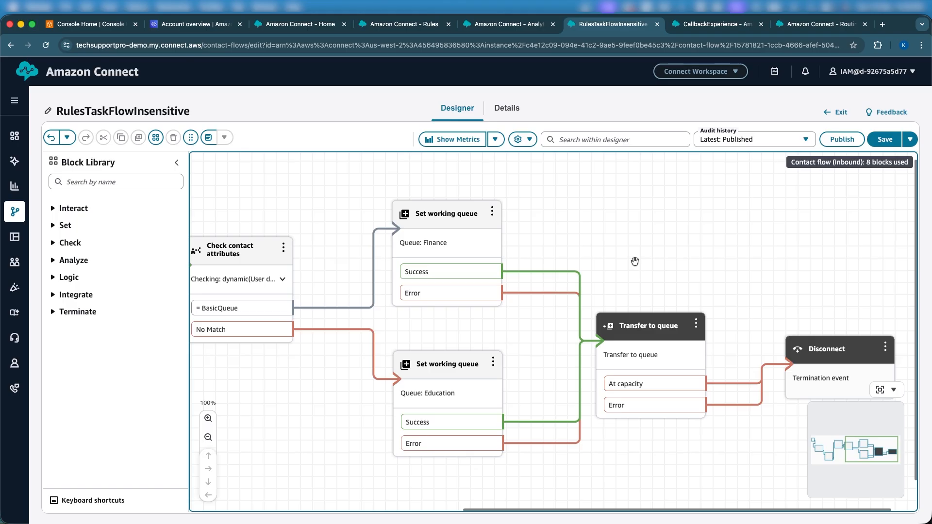
pyautogui.moveTo(634, 262); pyautogui.dragTo(781, 276)
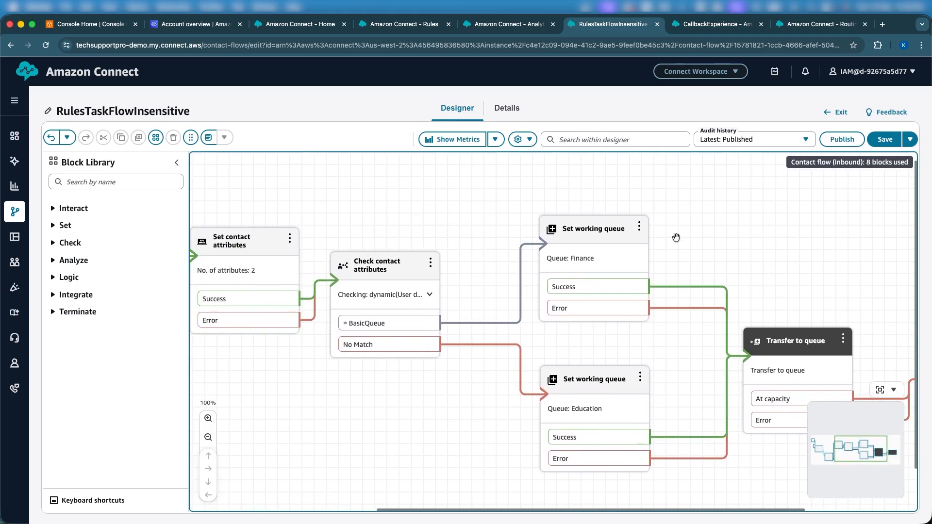
pyautogui.moveTo(498, 181); pyautogui.dragTo(543, 198)
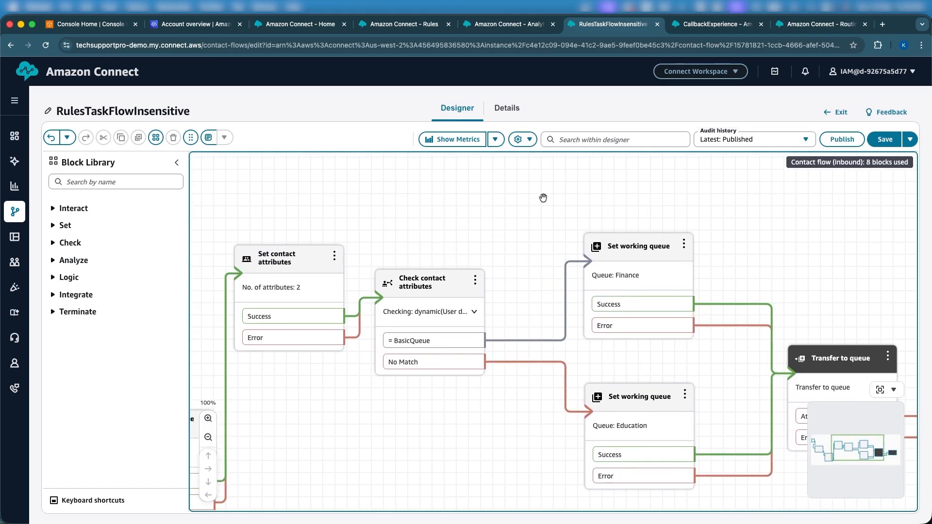